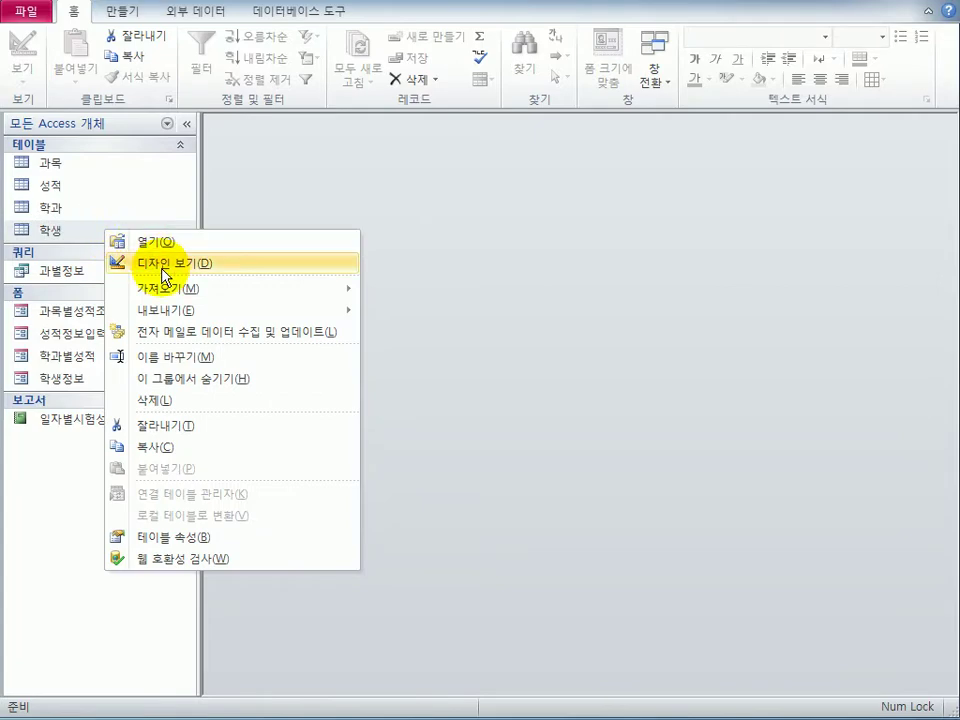
Open the 학생 table in Design view, close its property sheet, and set the 학번 field as the primary key
left_click(162, 264)
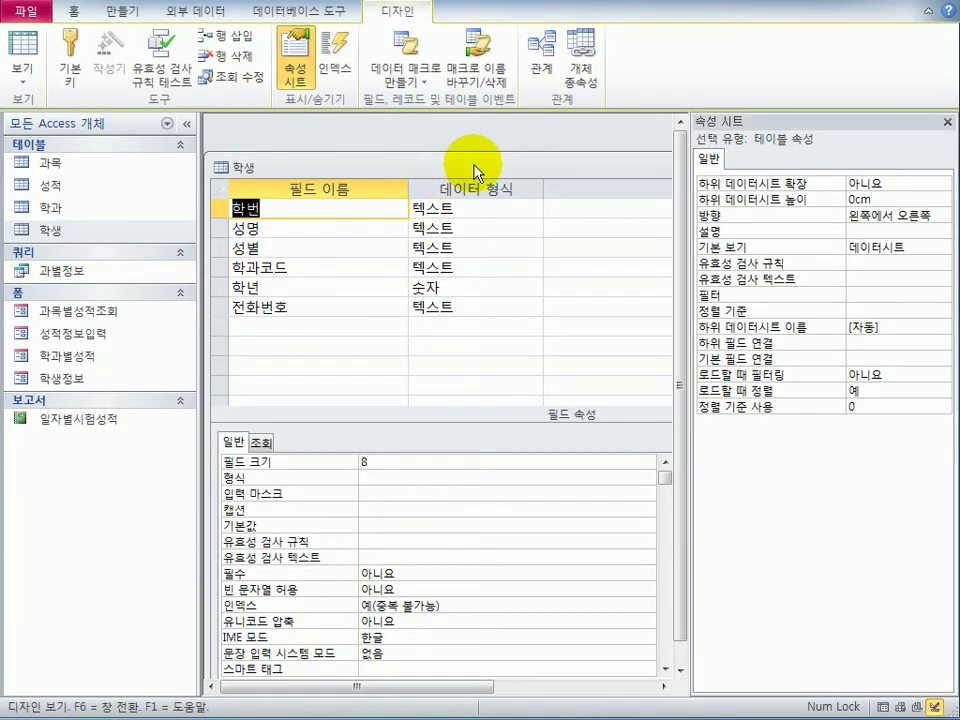
left_click(947, 122)
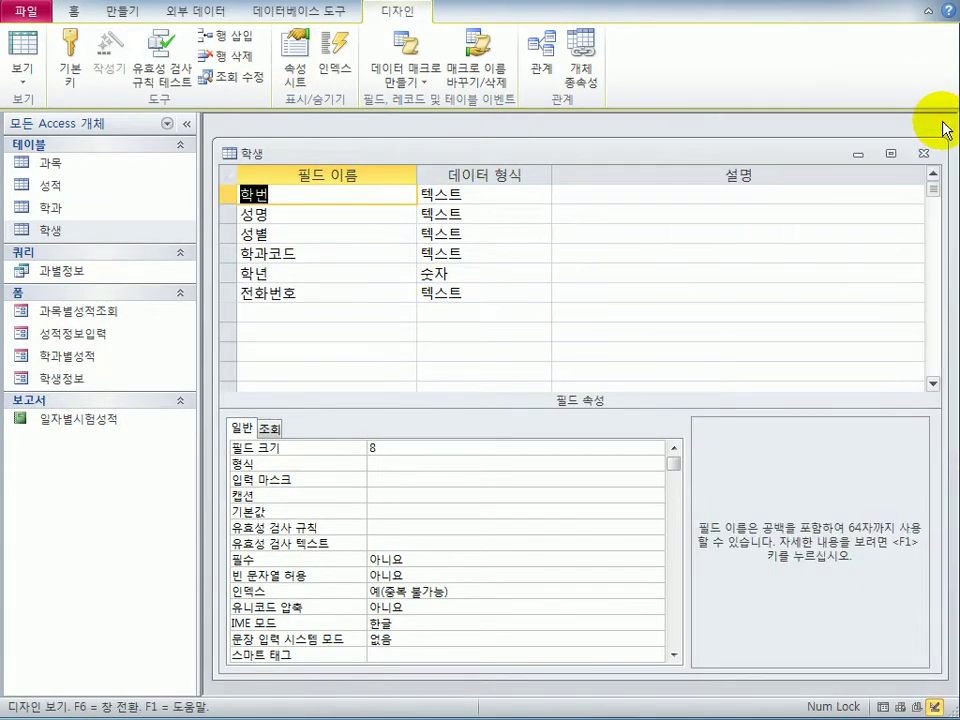
left_click(228, 196)
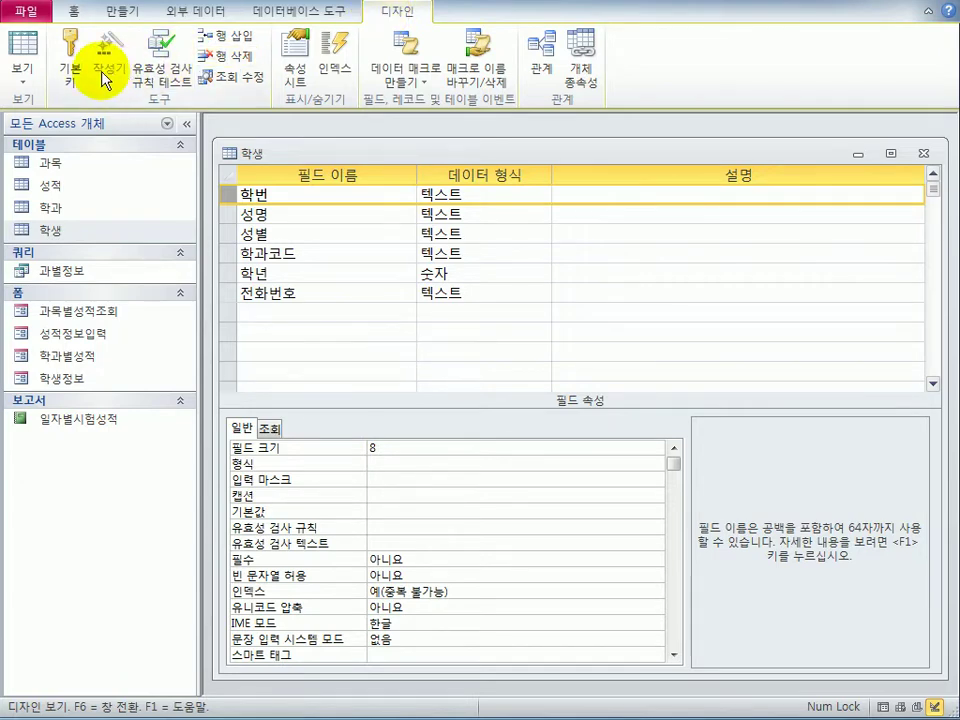
left_click(70, 55)
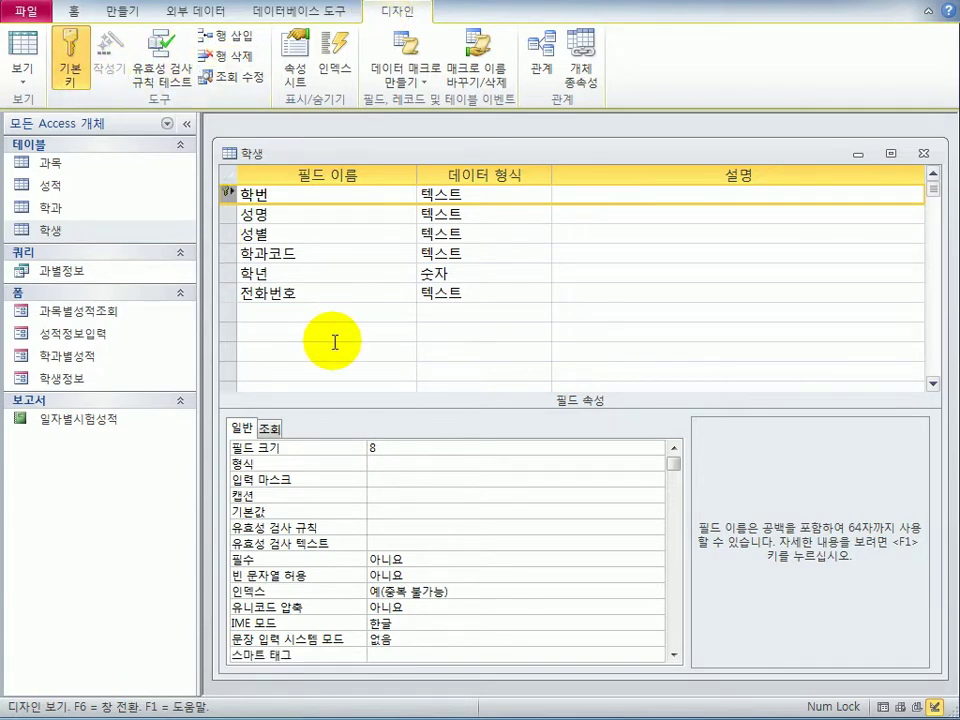
Set the 성명 field's 필수 (Required) property to 예
left_click(329, 221)
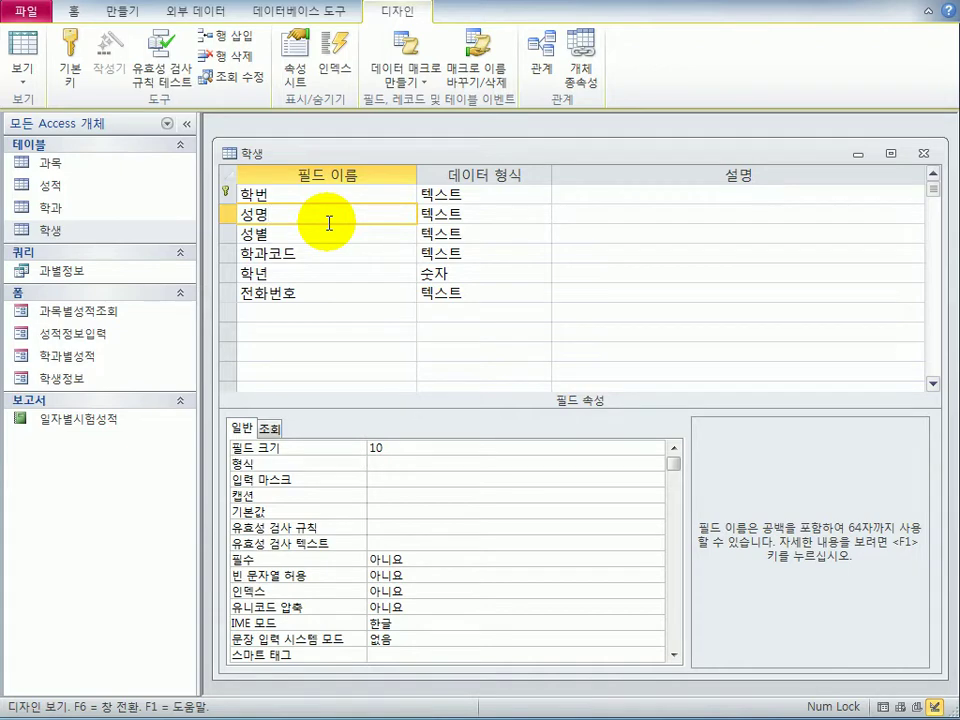
left_click_drag(386, 453, 368, 453)
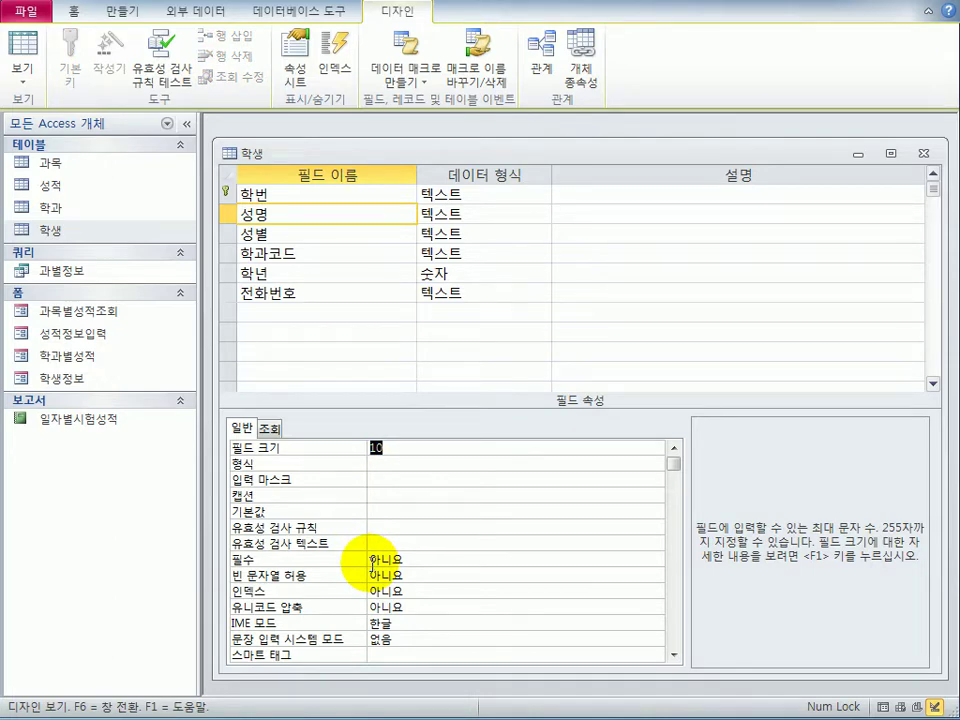
double_click(372, 560)
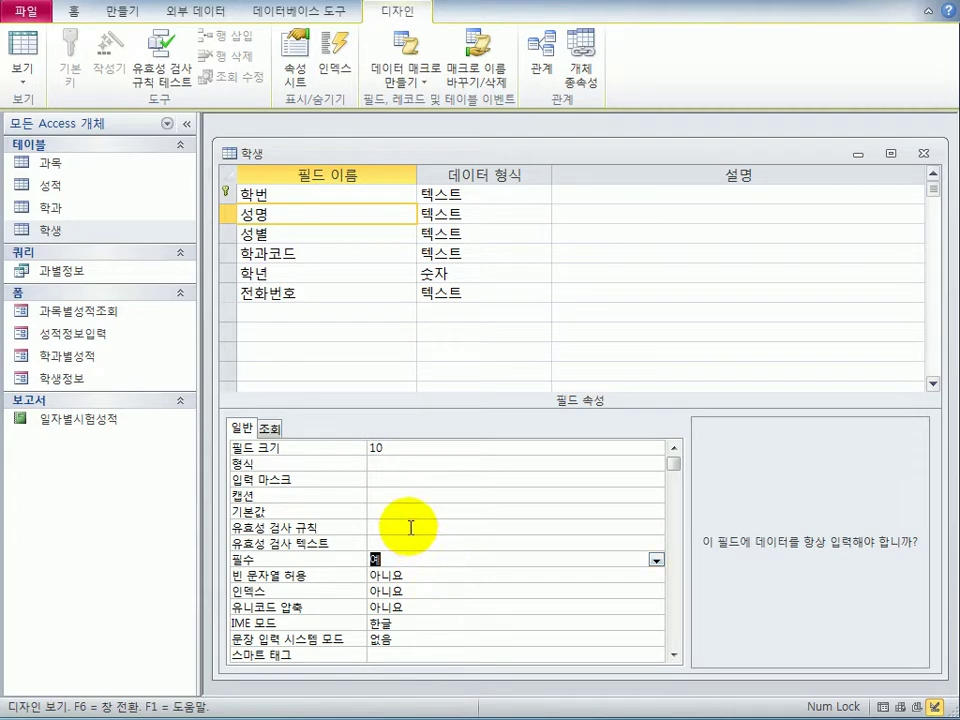
Set the 성별 field's validation rule to In ("M","F")
left_click(287, 243)
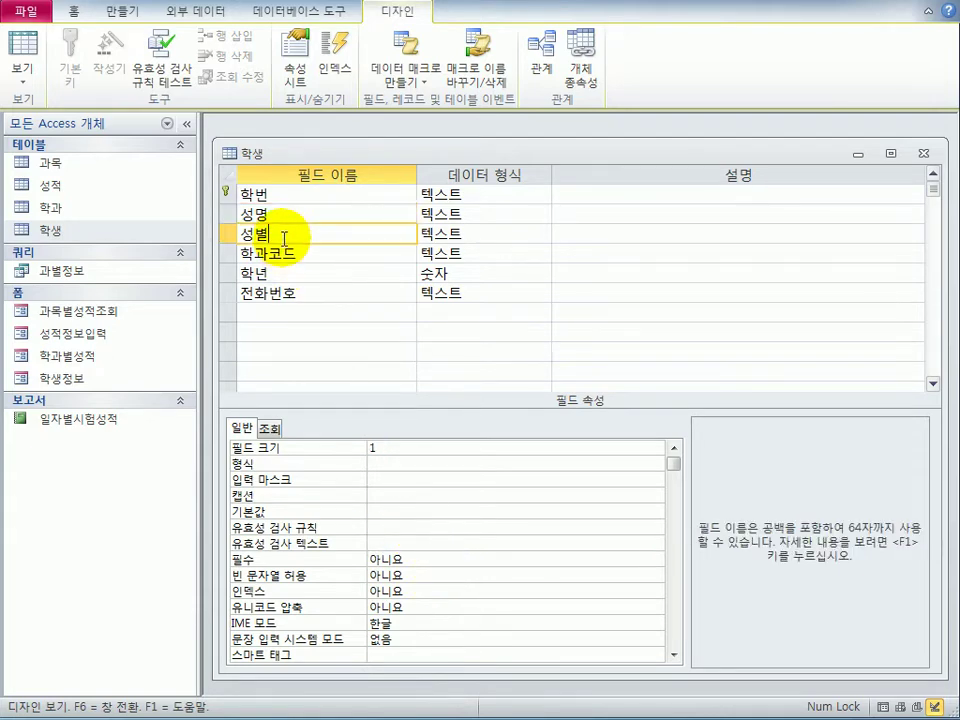
left_click(383, 527)
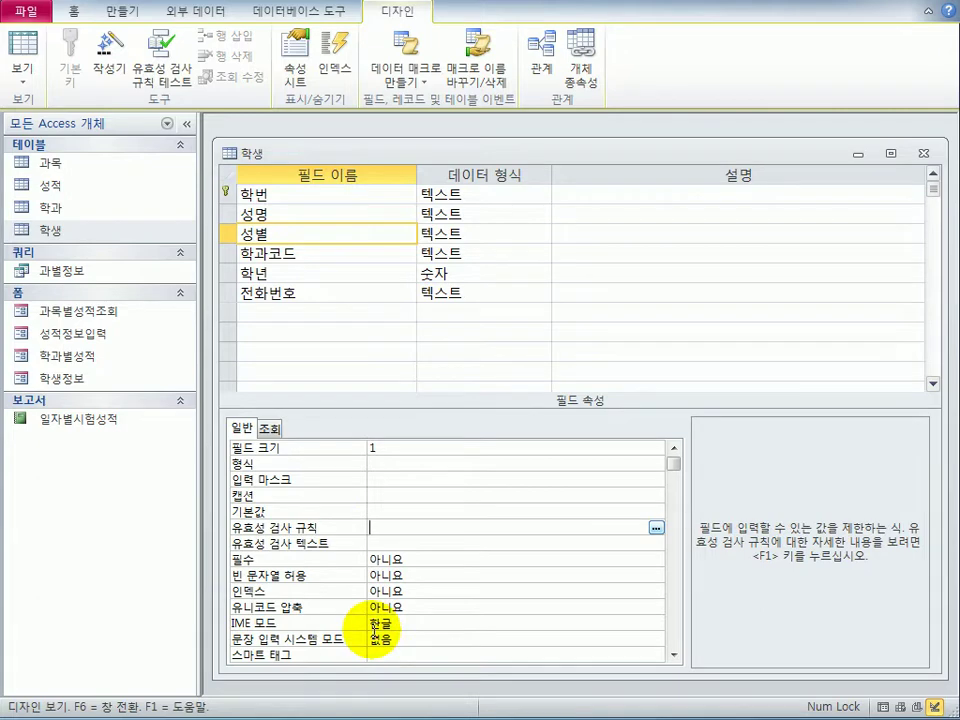
type("i")
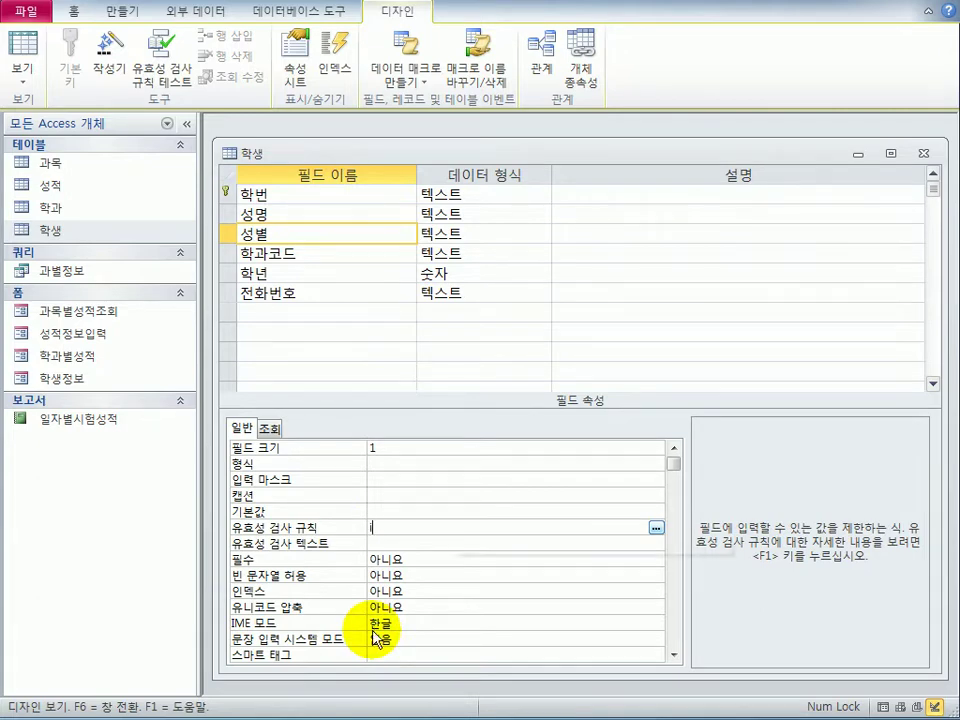
type("n(")
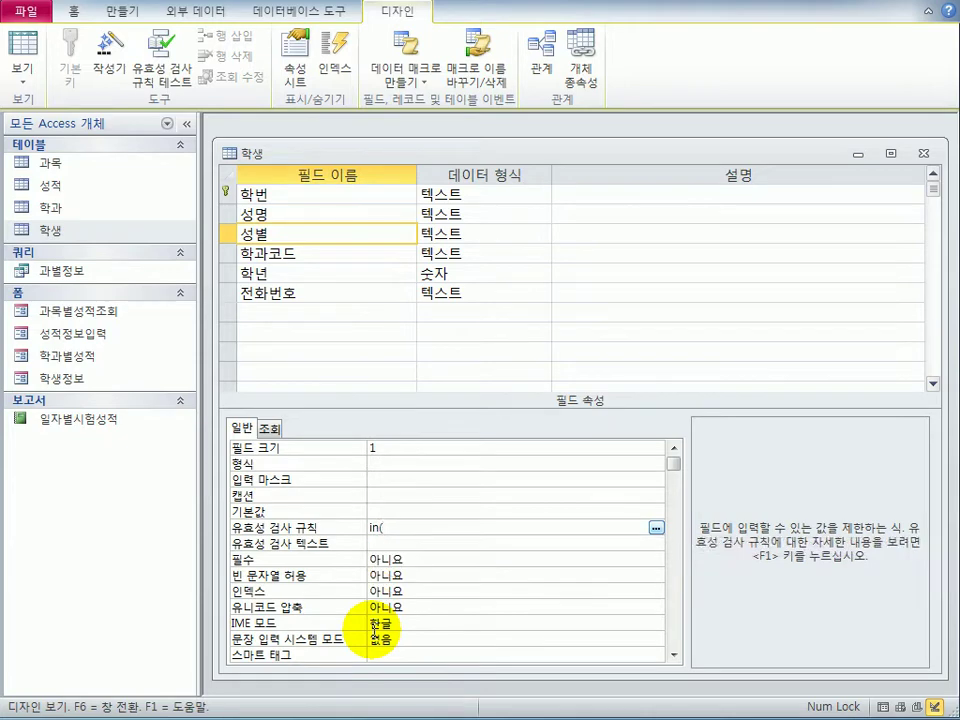
type("\"M\",\"F\")")
key("Return")
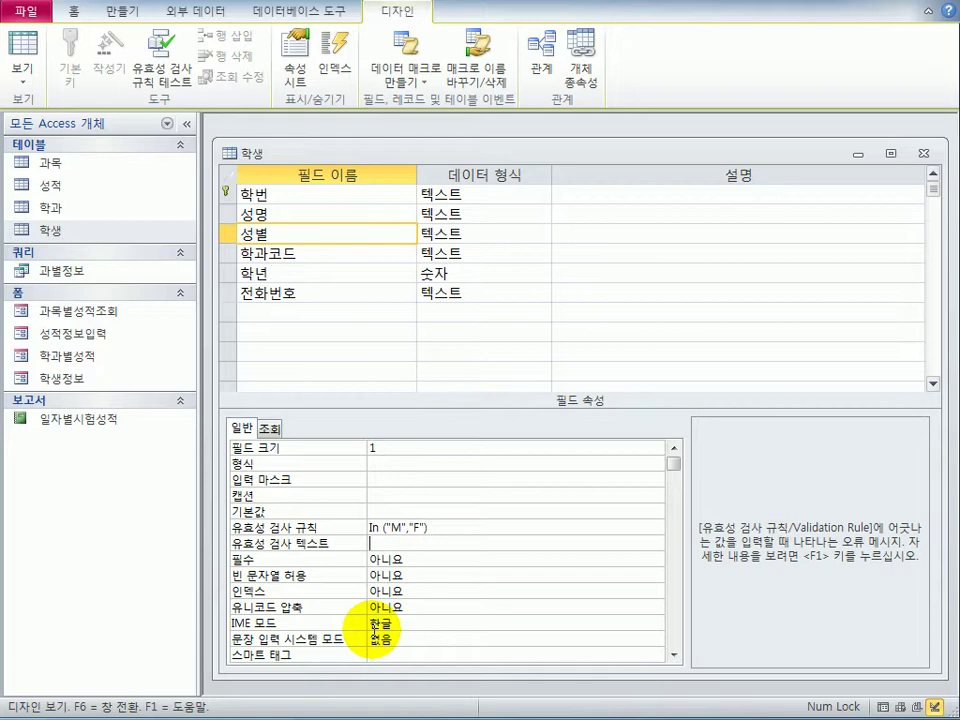
Set the 전화번호 field's input mask to (###)-###-####;;#
left_click(328, 296)
left_click(388, 480)
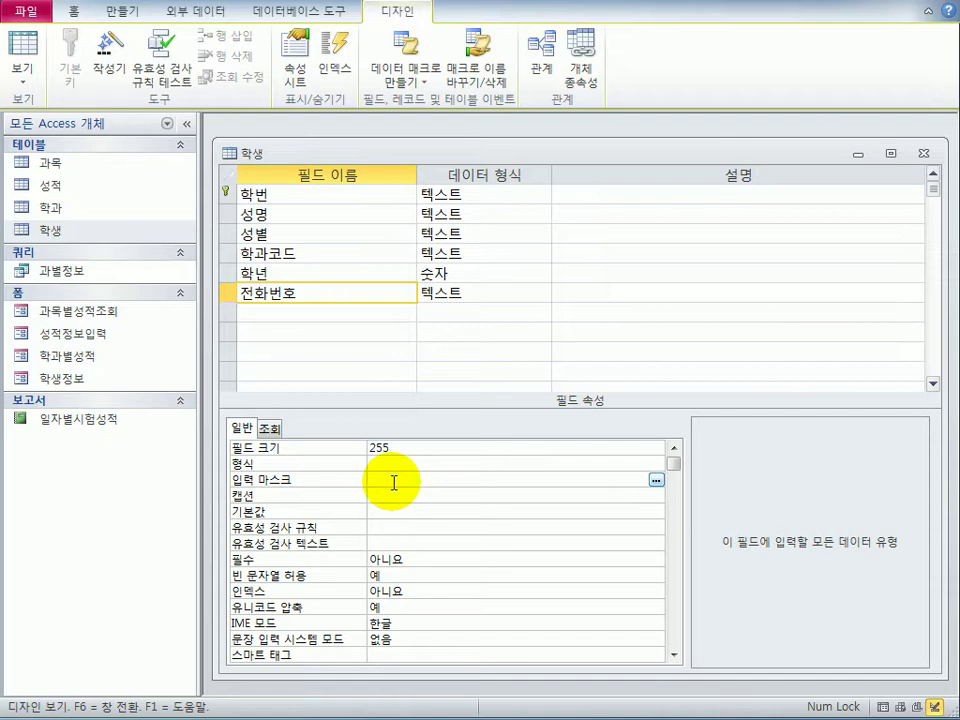
type("(###)")
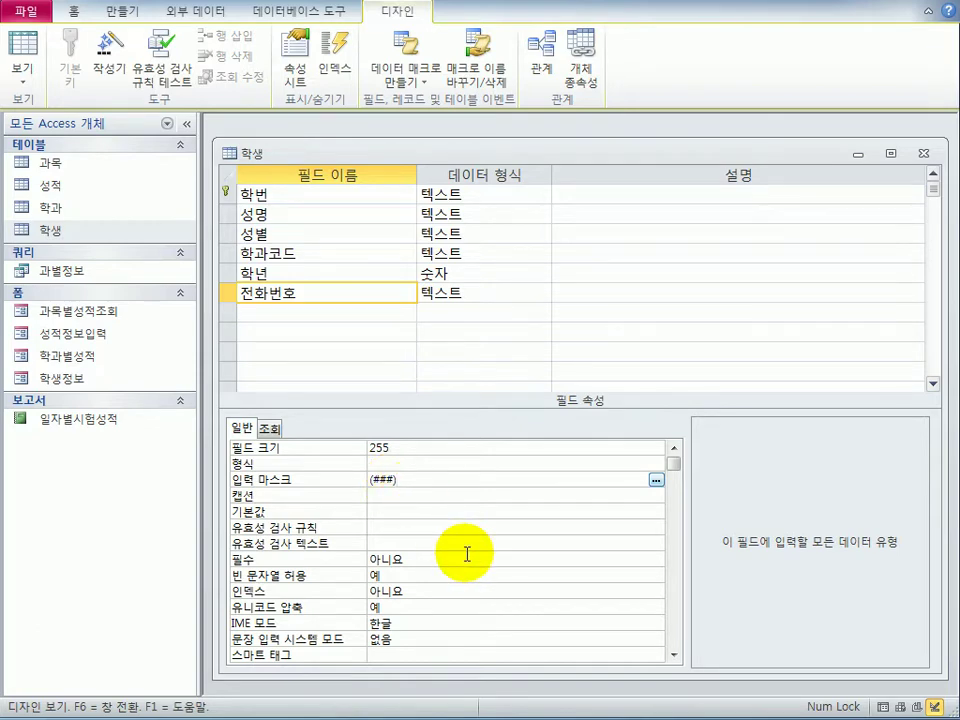
type("-###-####")
type(";0")
key("BackSpace")
type(";#")
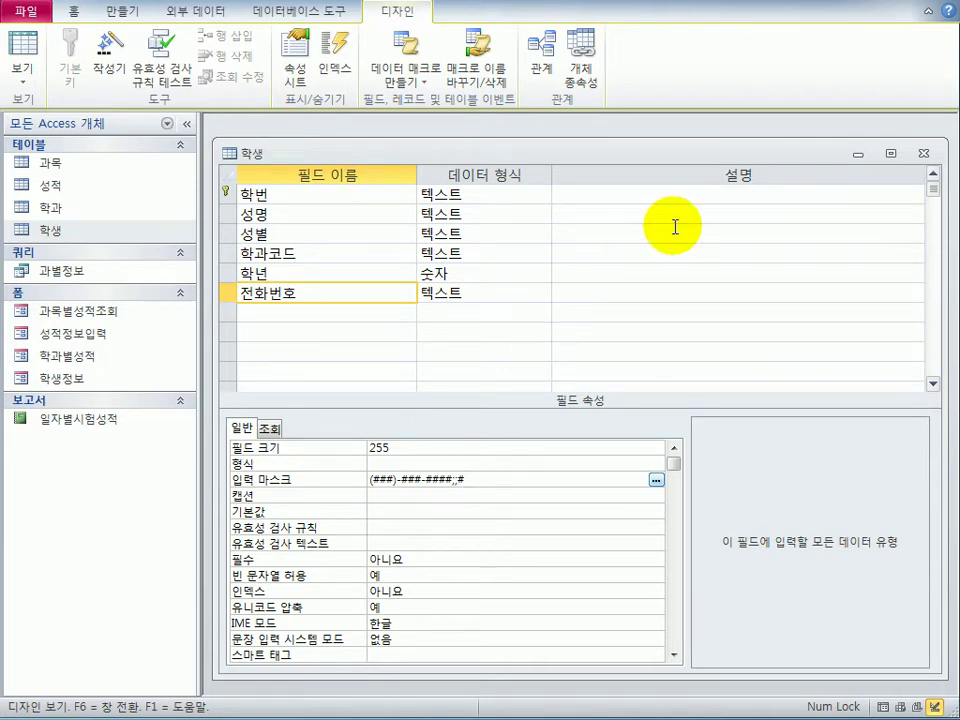
Close the 학생 table, saving its design changes and answering the data integrity check
left_click(923, 154)
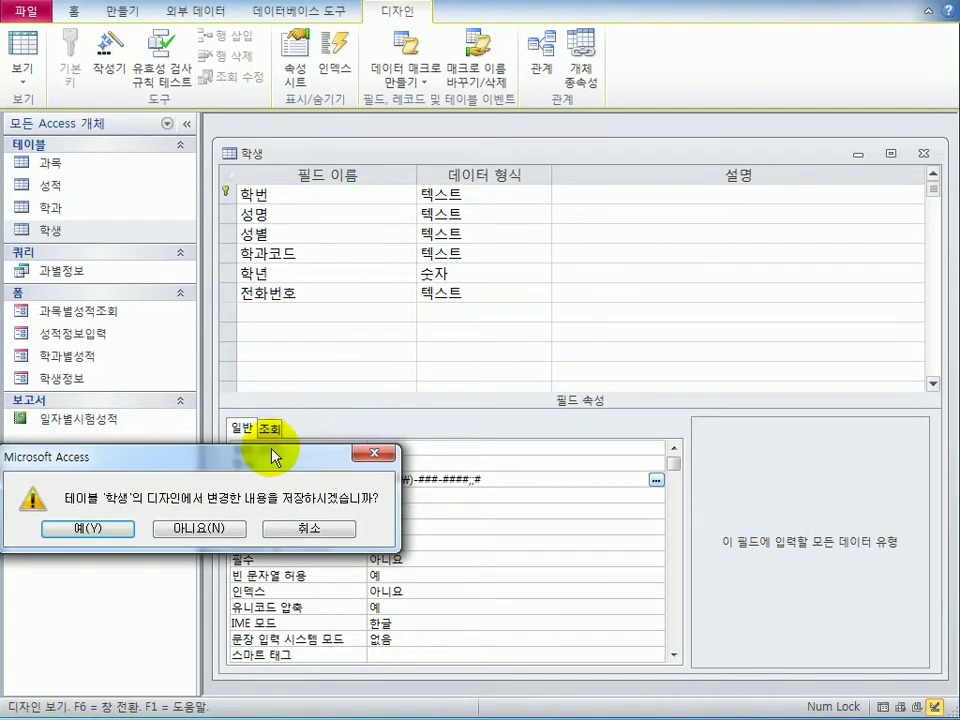
left_click(350, 334)
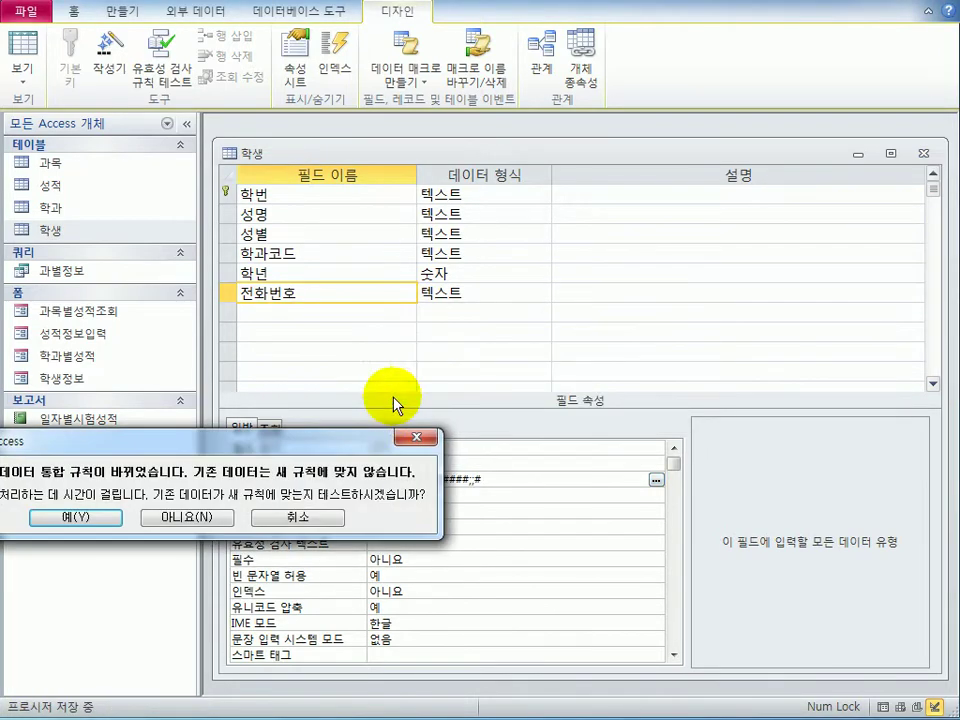
left_click(337, 437)
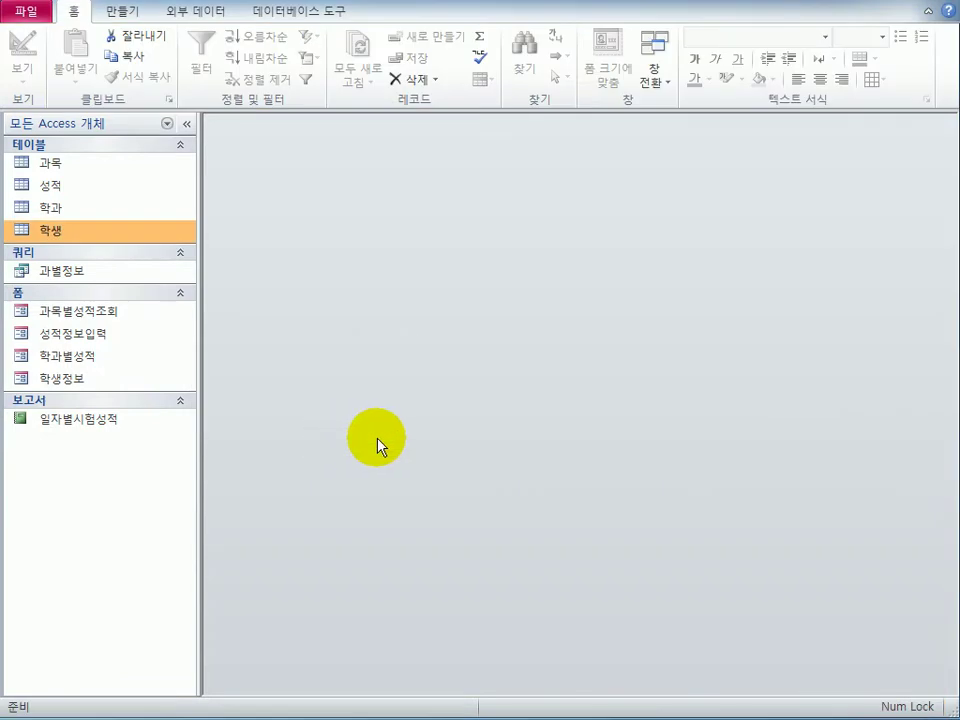
Open the 과목 table in Design view
left_click(64, 164)
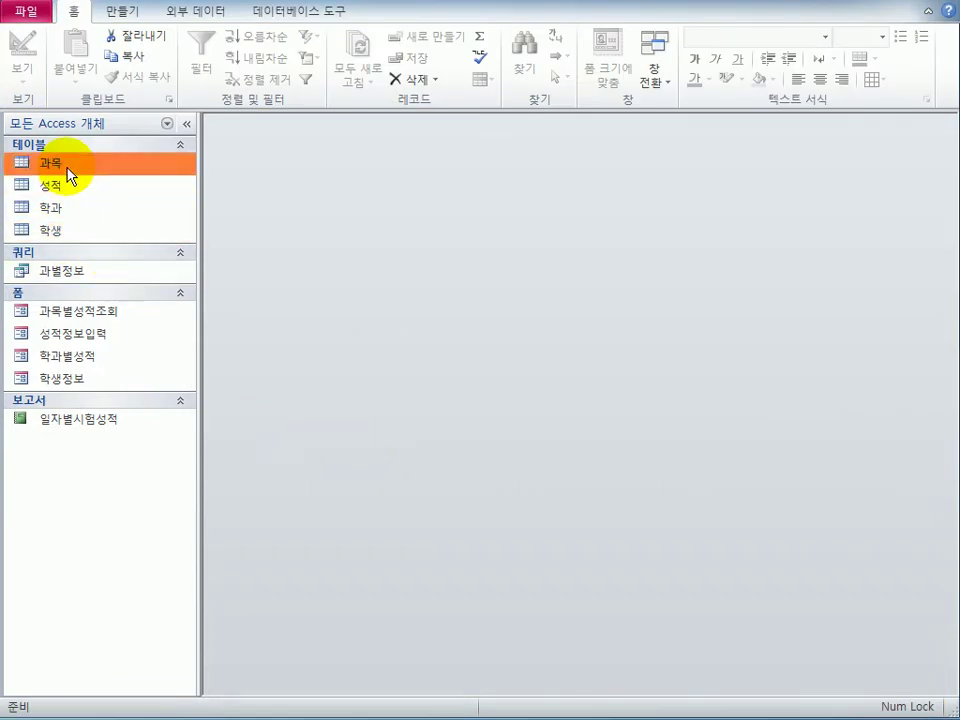
right_click(67, 172)
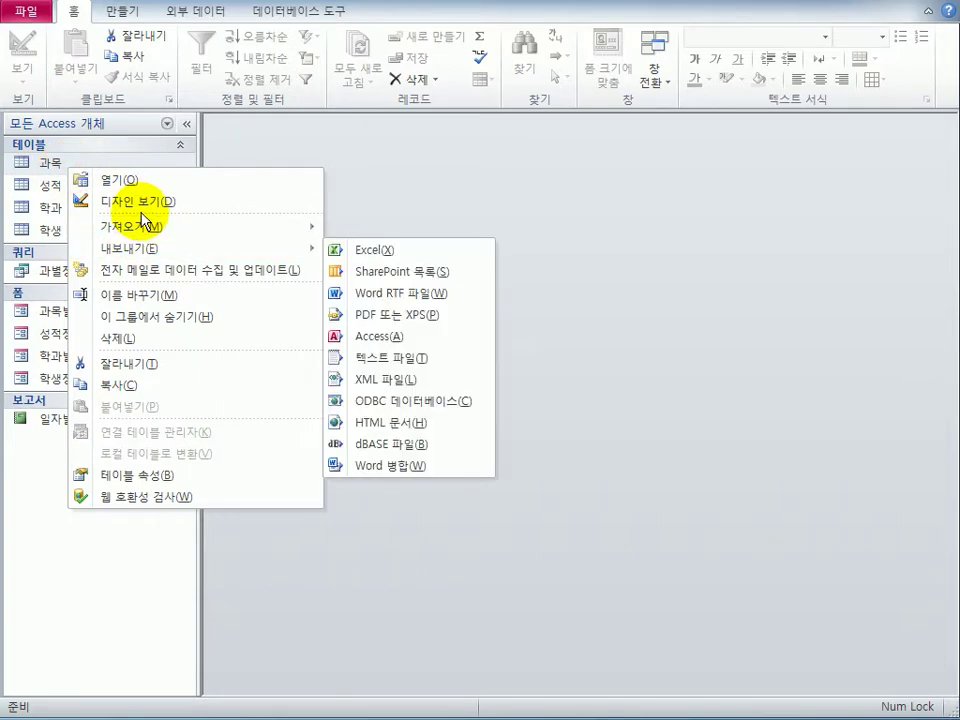
left_click(143, 204)
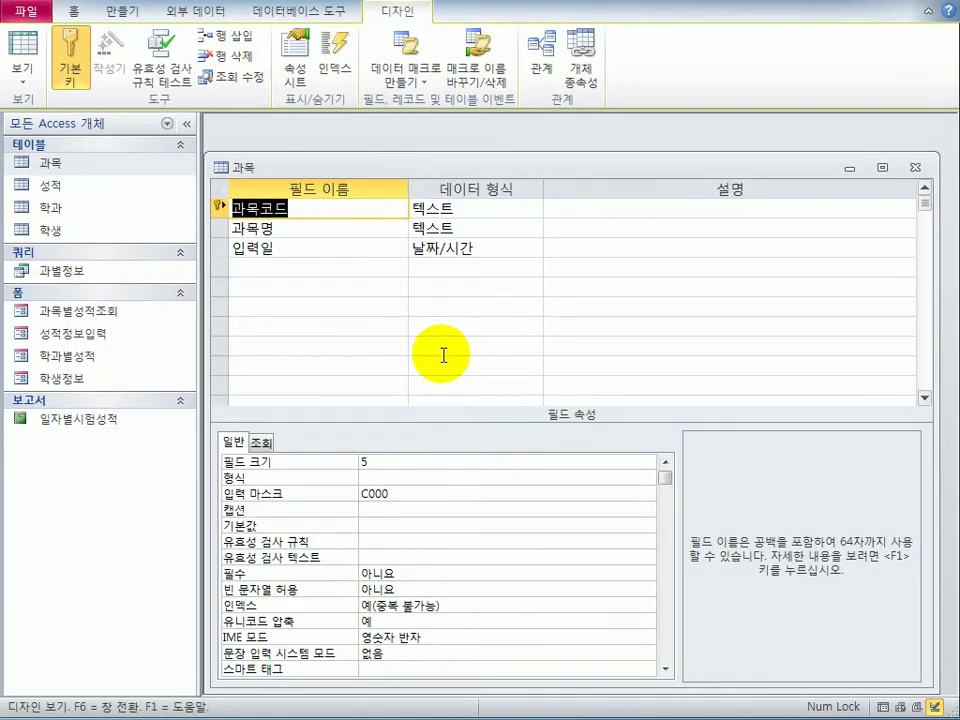
Set the 입력일 field's default value to Now(), then close the 과목 table with its design changes saved
left_click(336, 252)
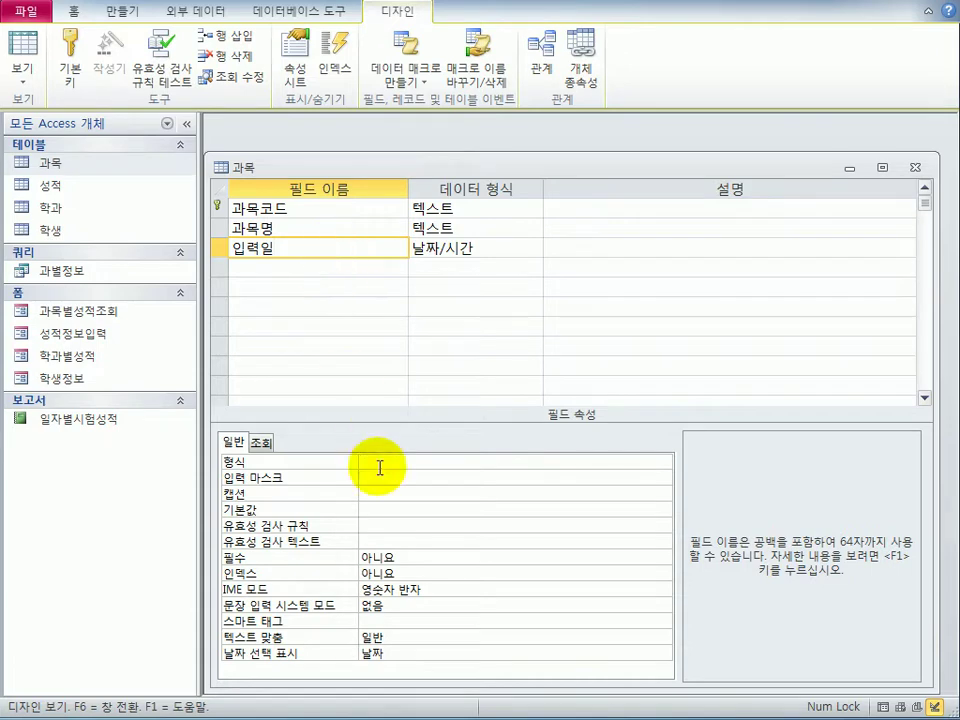
left_click(393, 514)
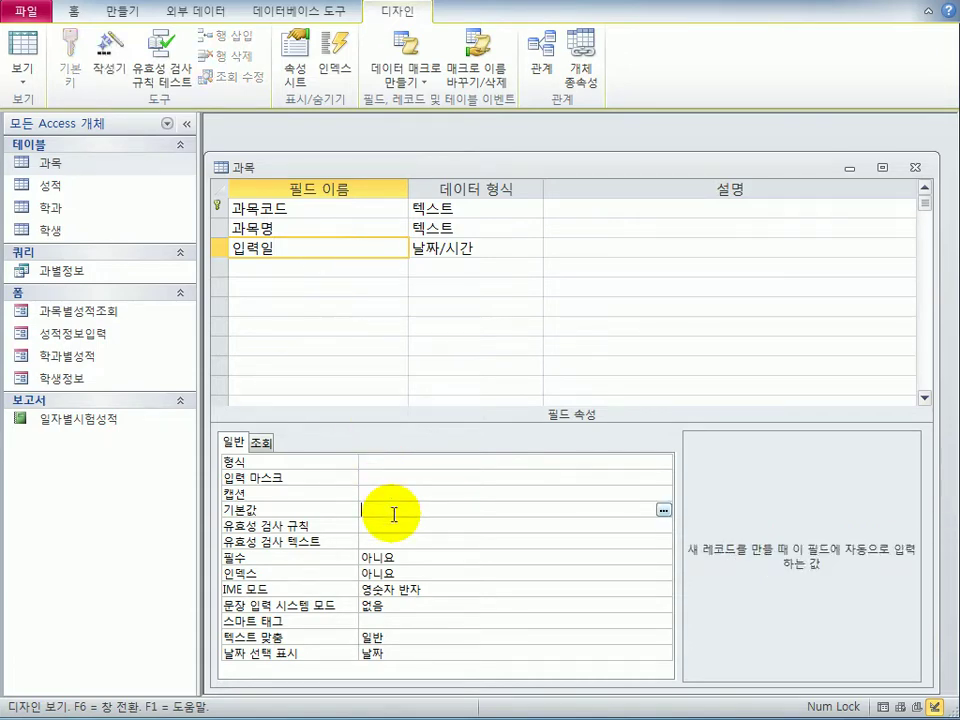
type("now()")
key("Return")
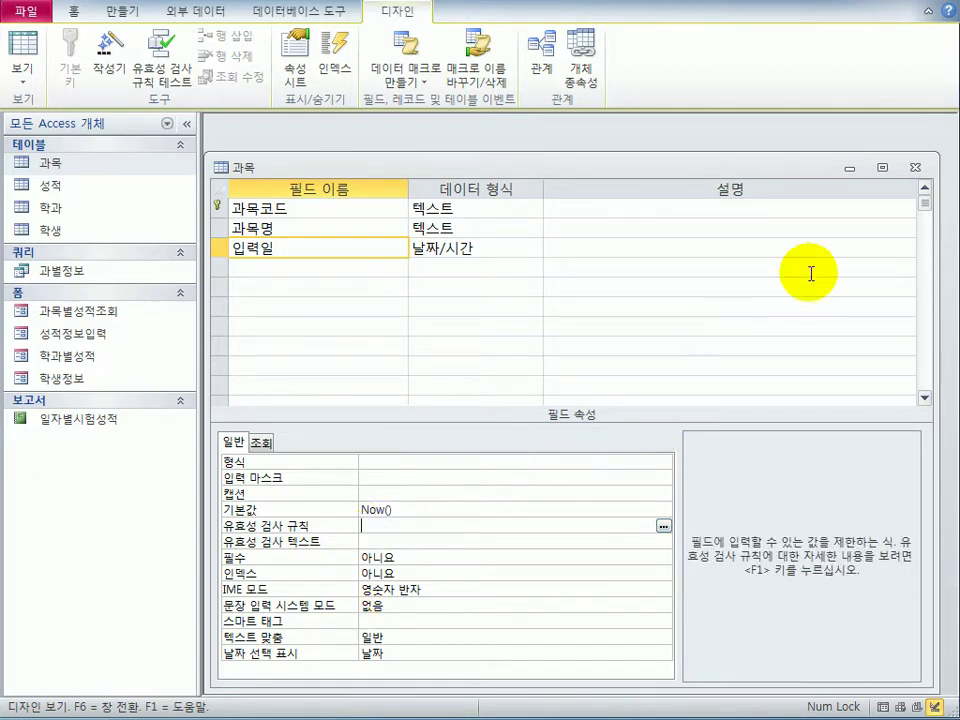
left_click(915, 167)
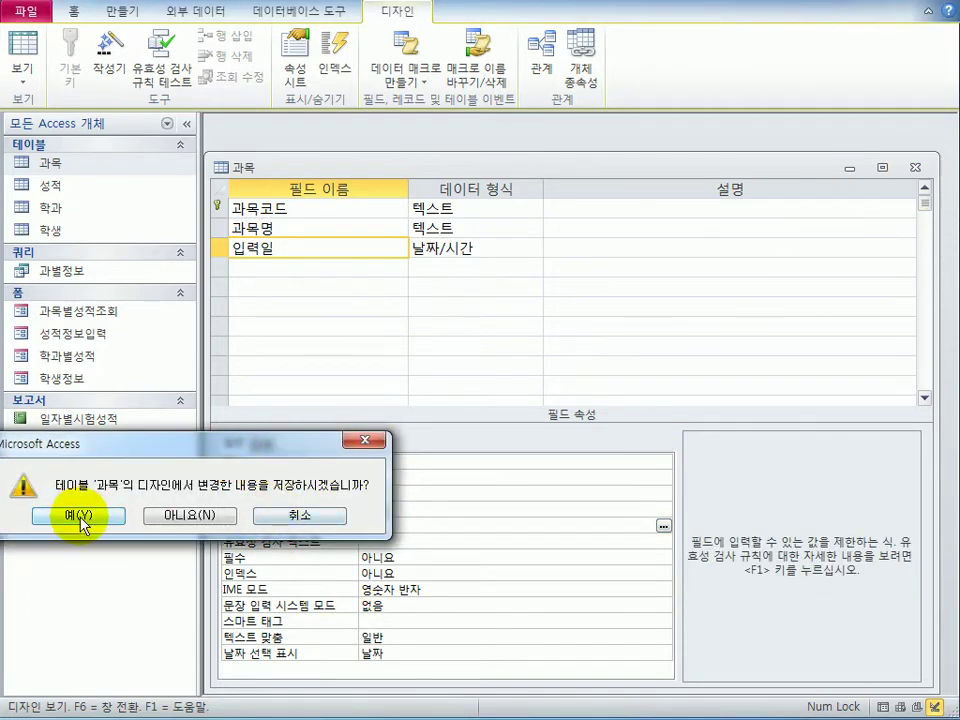
left_click(80, 516)
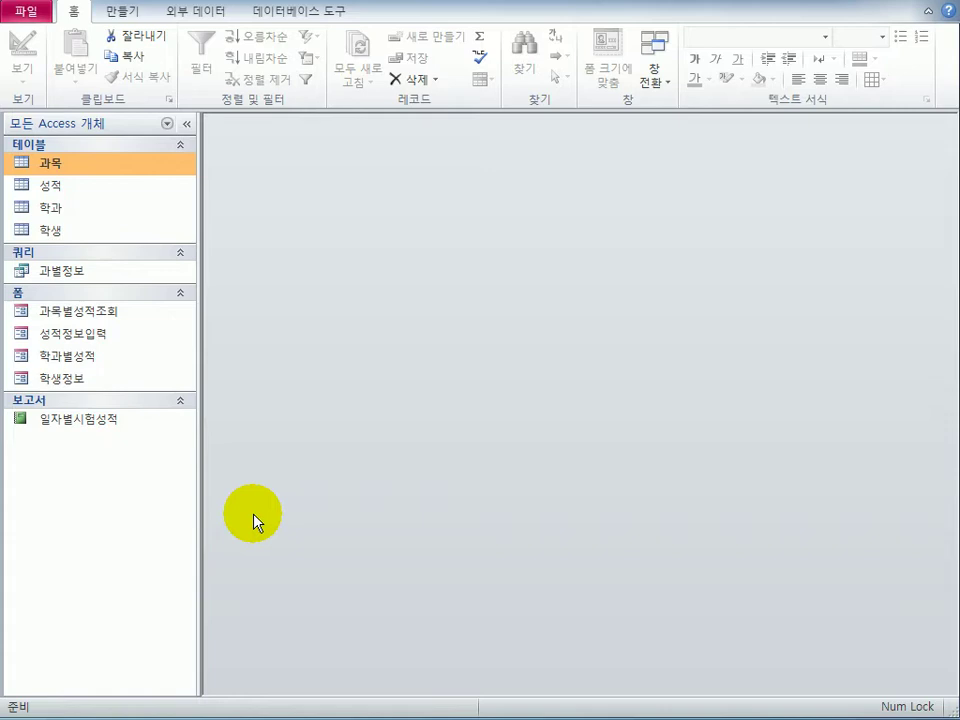
Open the database's Relationships window and make it taller
left_click(276, 13)
left_click(192, 68)
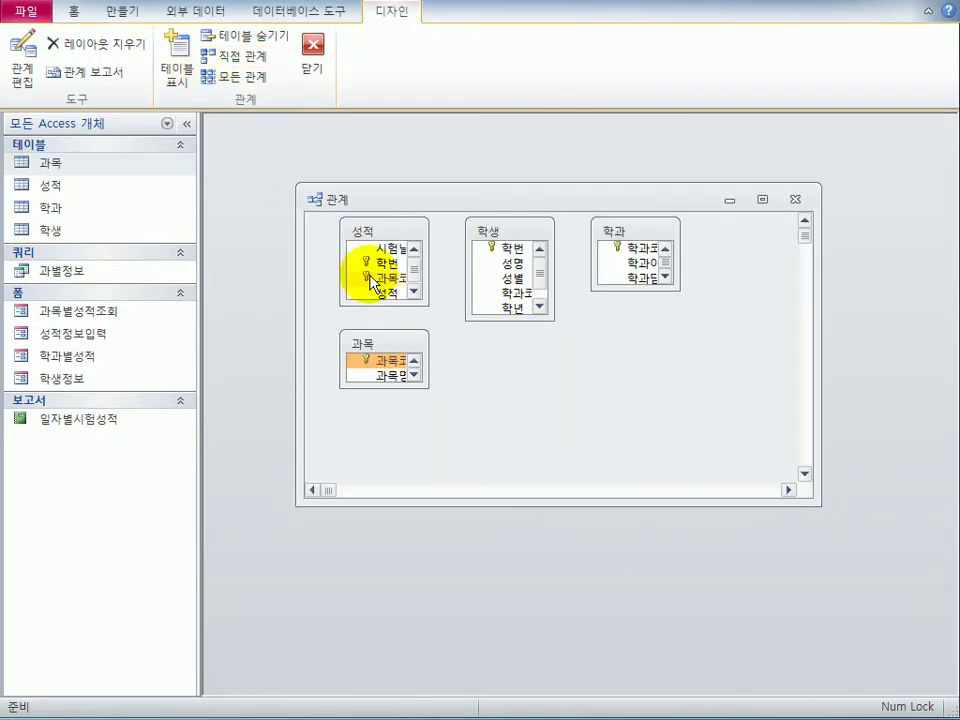
left_click_drag(556, 500, 563, 624)
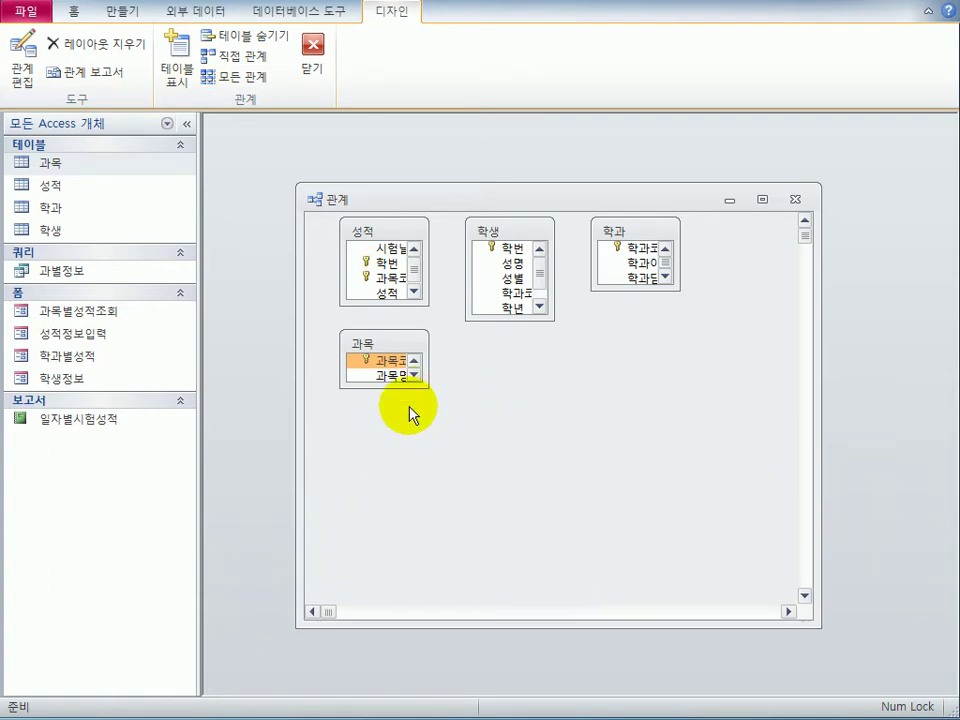
Enlarge the 과목, 학과, 학생 and 성적 table boxes to fit all their fields, moving 과목 down to make room
left_click_drag(390, 386, 408, 498)
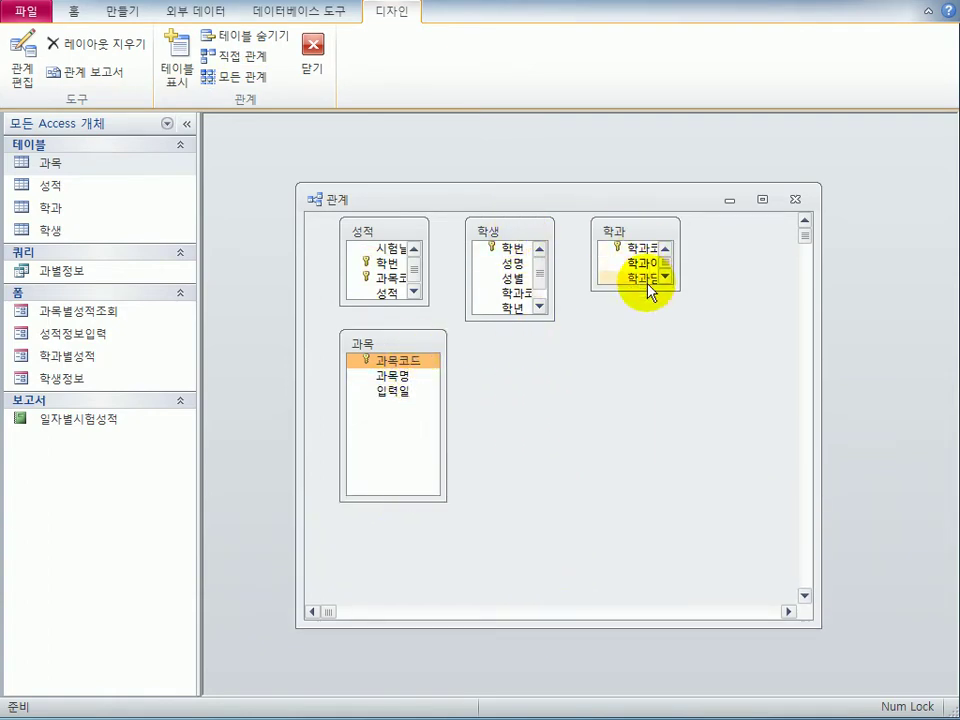
left_click_drag(679, 289, 717, 432)
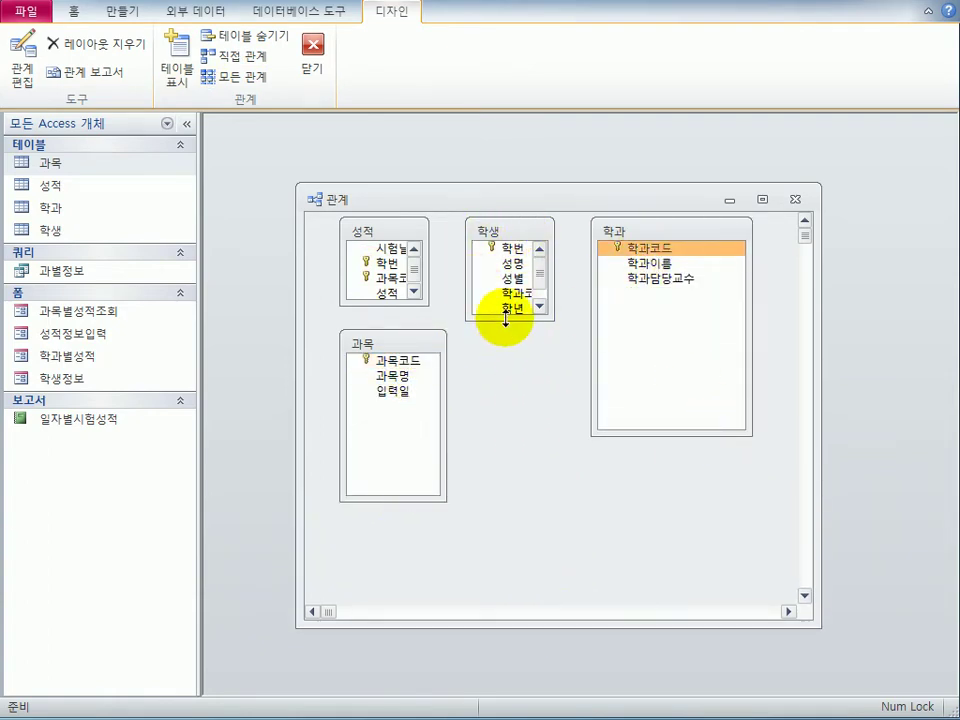
left_click_drag(504, 320, 504, 366)
left_click_drag(410, 341, 407, 403)
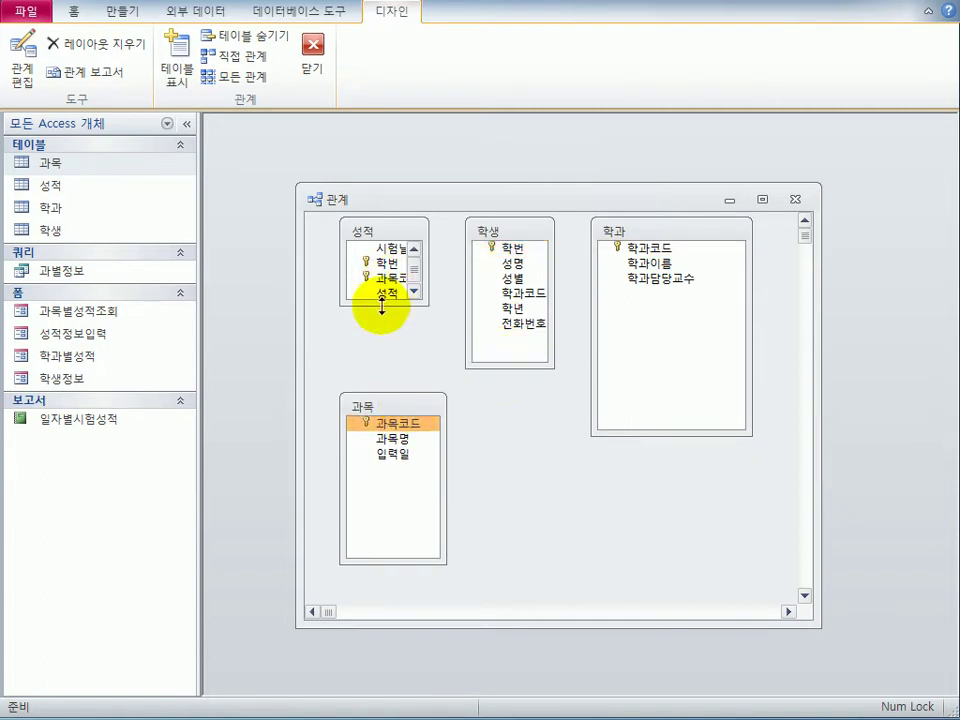
left_click_drag(381, 306, 383, 352)
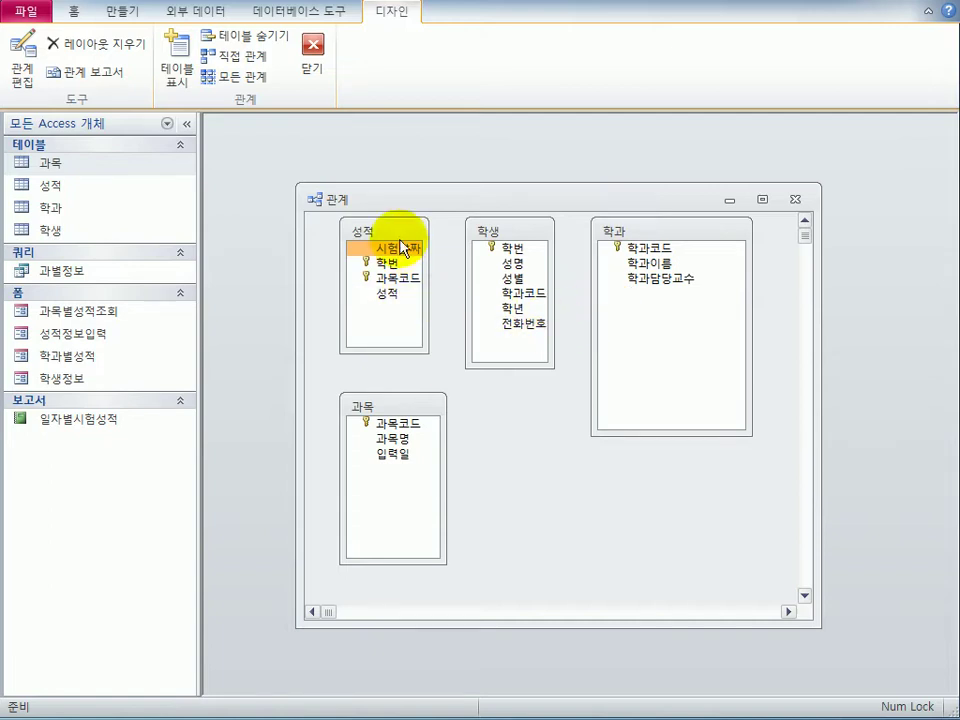
Rearrange the table boxes so 성적 sits beside 학생 in the upper row and 학과 sits below 학생
left_click_drag(401, 243, 538, 438)
left_click_drag(636, 224, 664, 411)
left_click(487, 229)
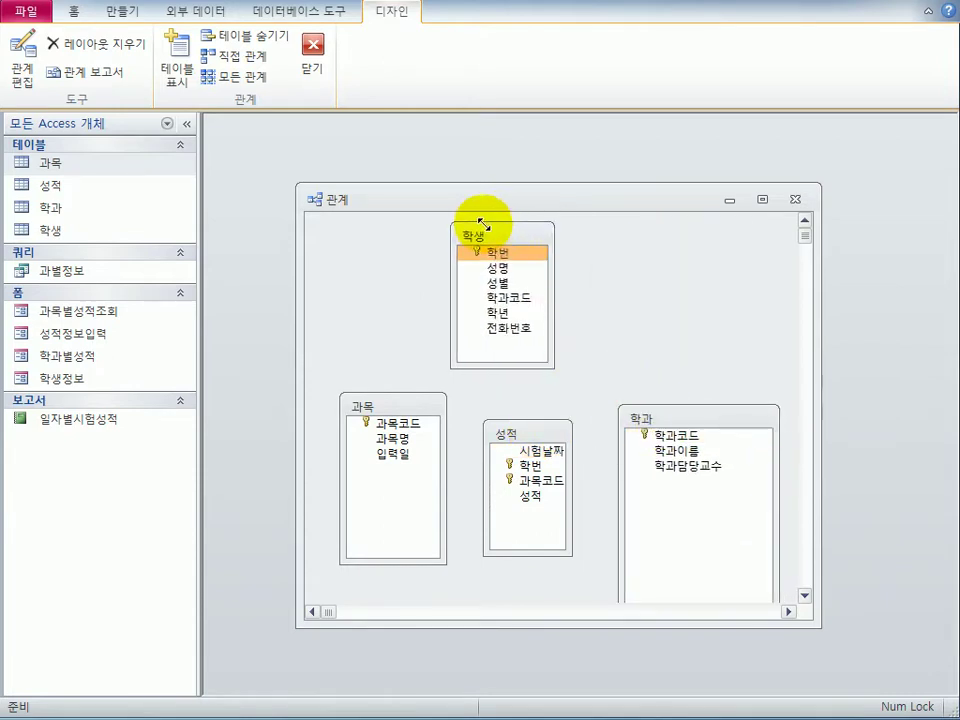
left_click_drag(525, 240, 632, 253)
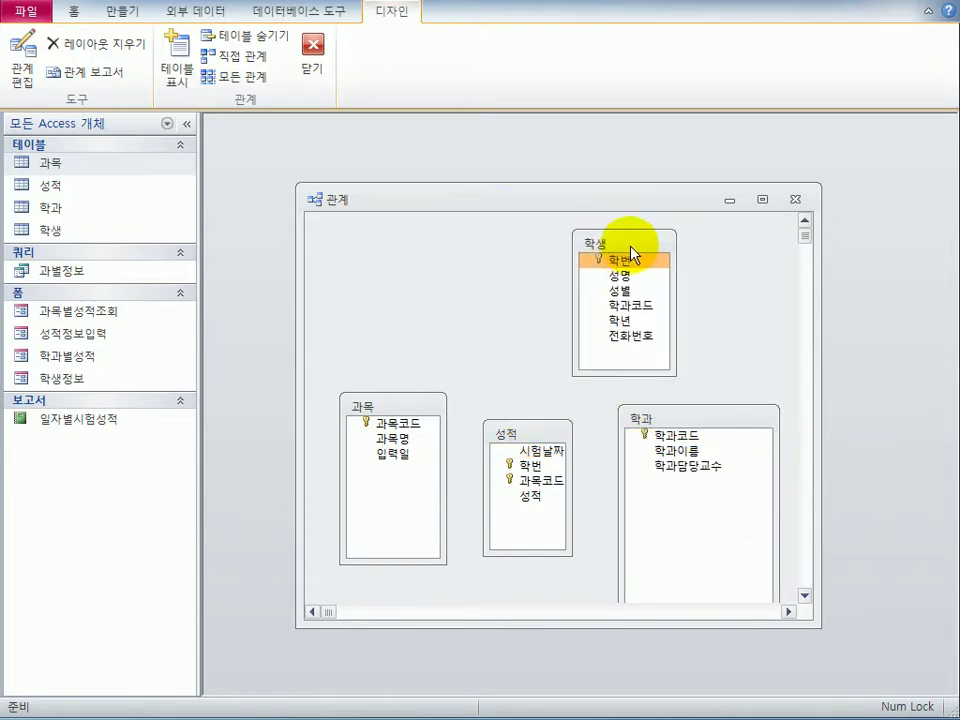
left_click_drag(514, 435, 470, 245)
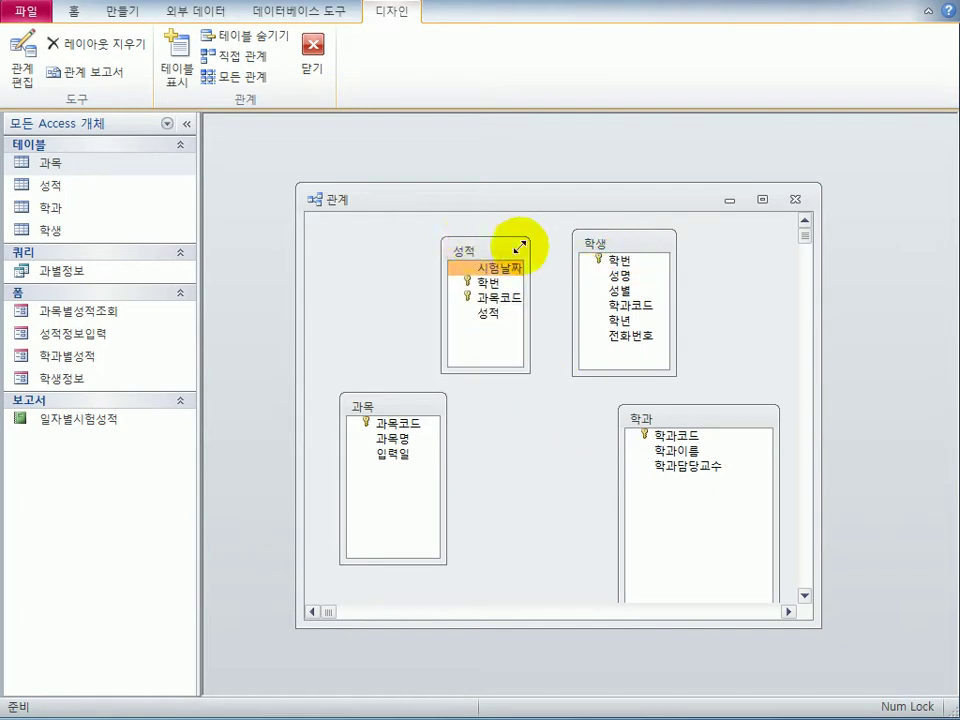
Relate 학생 to 성적 on 학번, enforcing referential integrity with cascading updates of related fields
left_click_drag(604, 261, 489, 283)
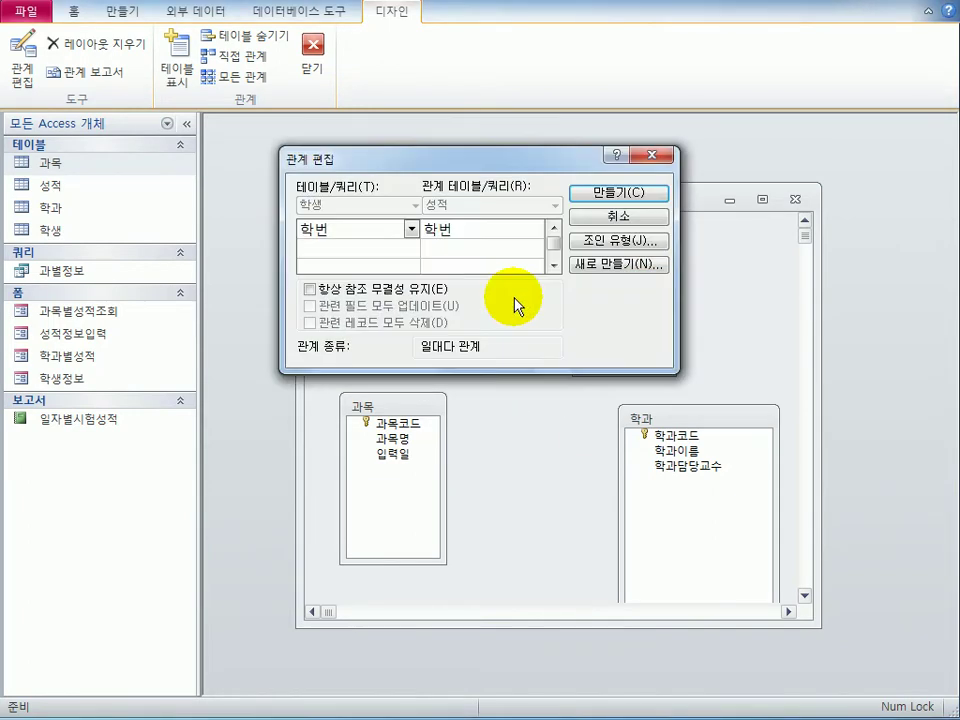
left_click(386, 291)
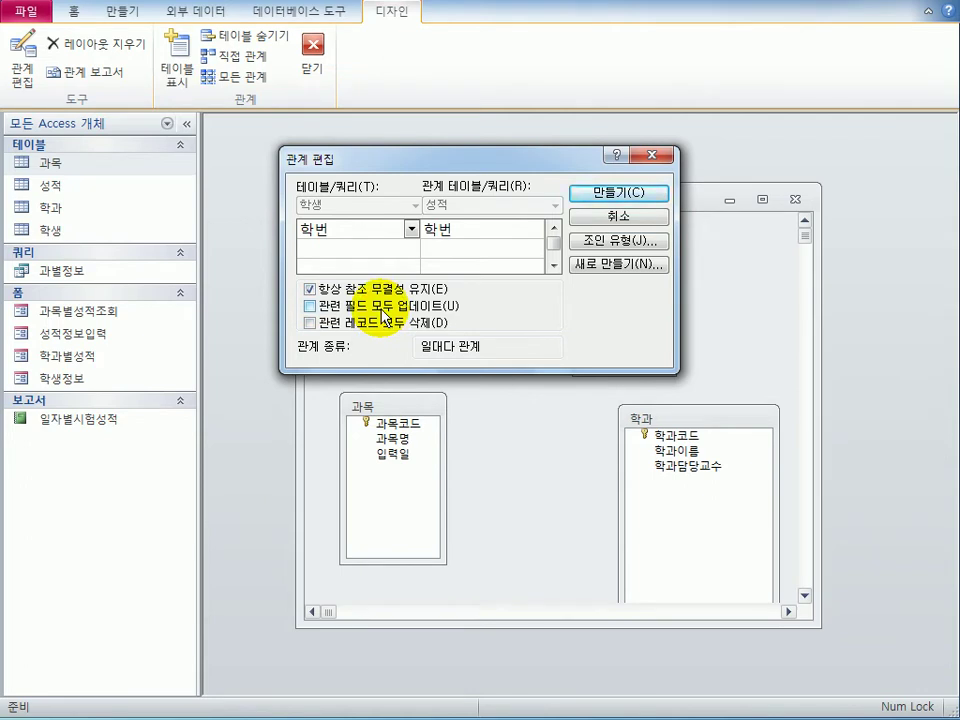
left_click(382, 312)
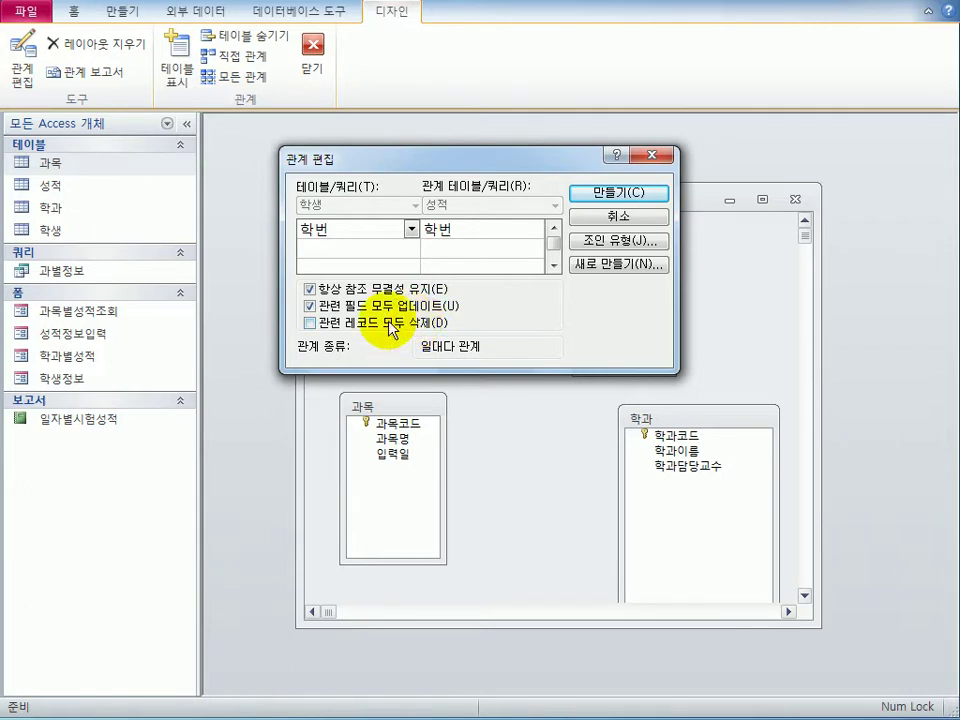
left_click(638, 198)
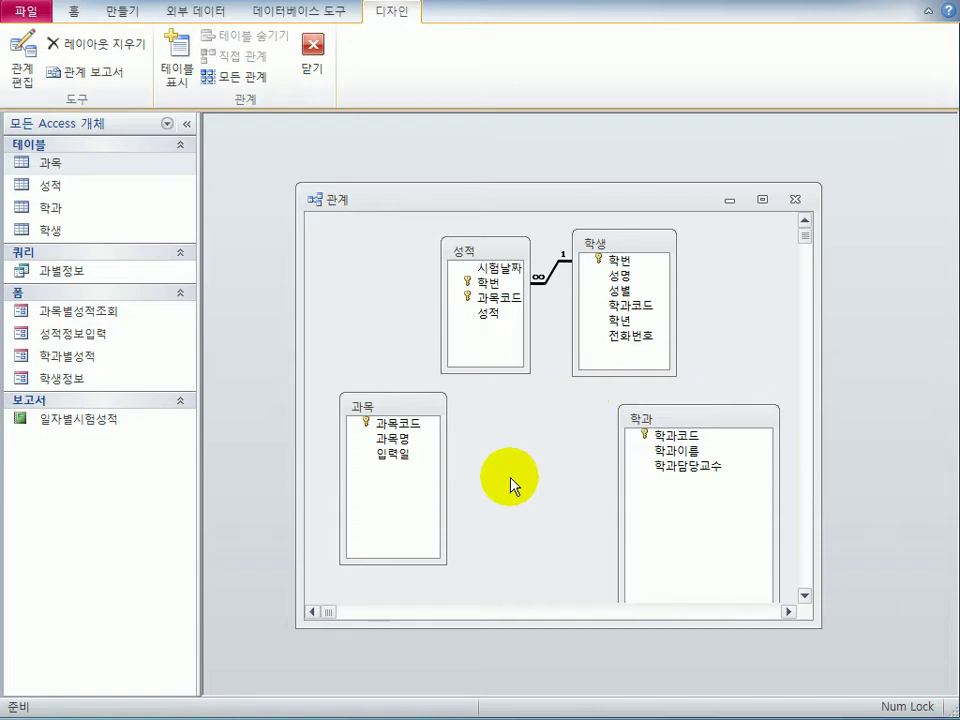
Move the 성적 table box to the upper-left corner of the layout and bring 학생 closer beside it
left_click(703, 464)
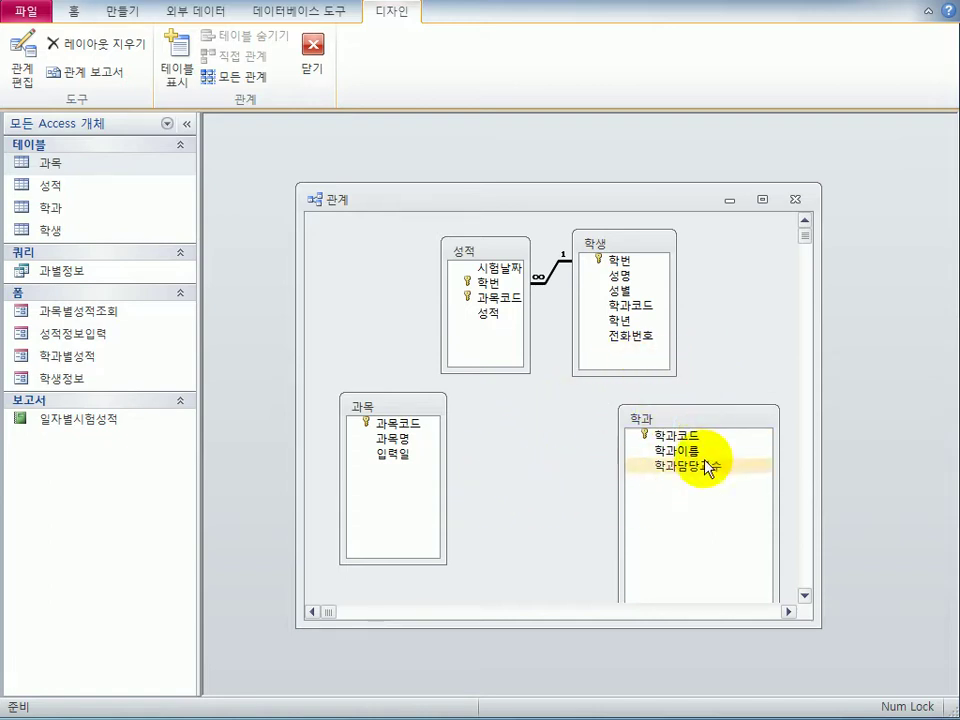
left_click(705, 435)
left_click_drag(497, 253, 390, 236)
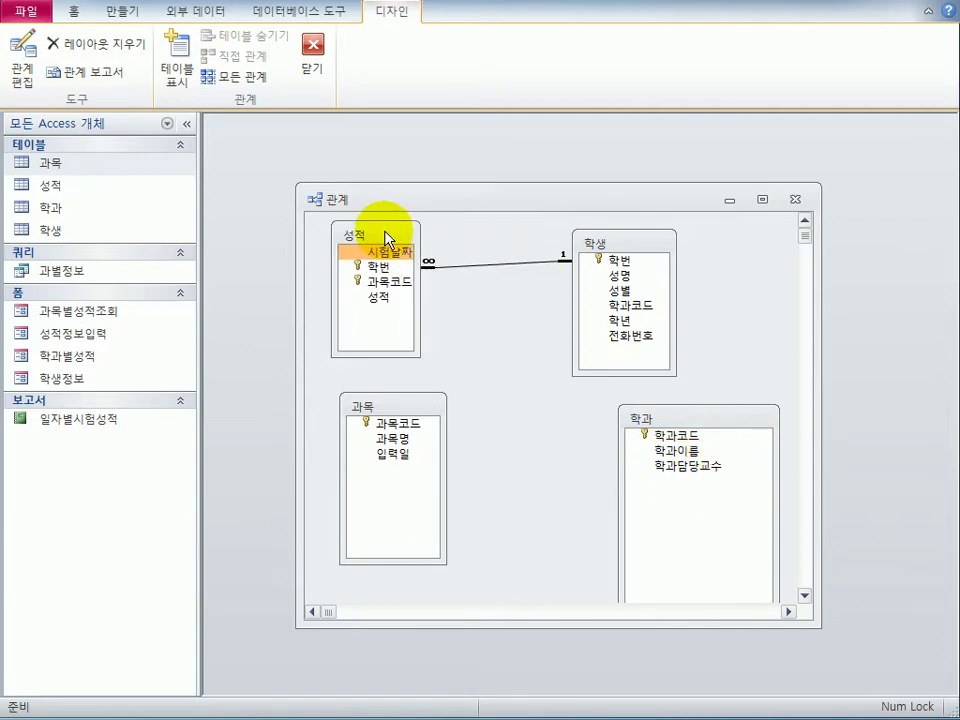
left_click(611, 243)
left_click_drag(613, 250, 530, 267)
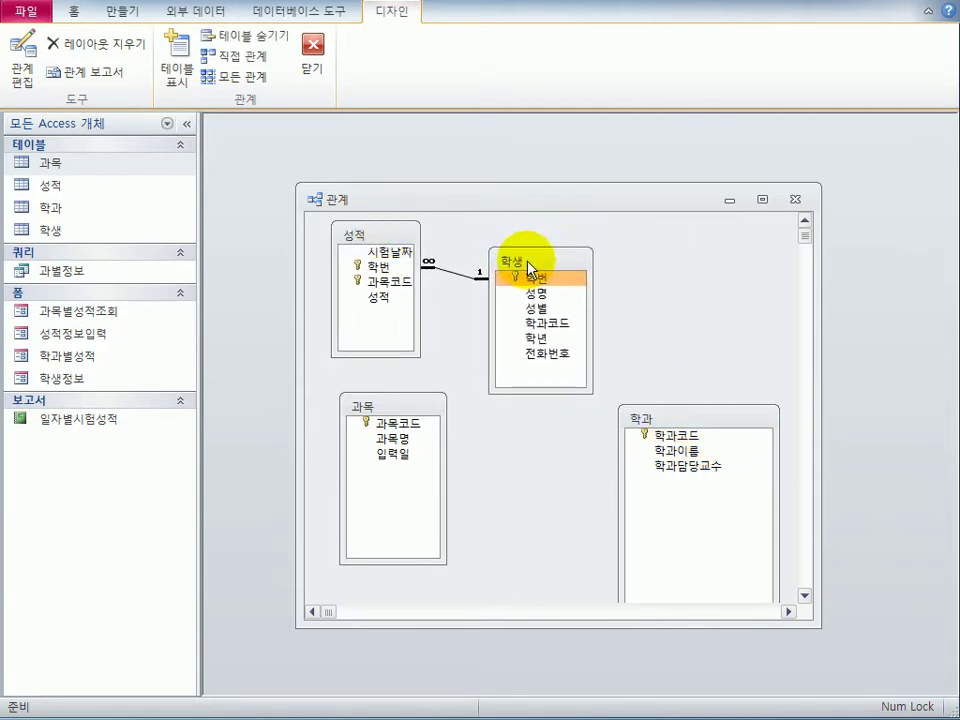
Place the 학과 box beside 학생 and relate 학과 to 학생 on 학과코드 with referential integrity enforced
left_click_drag(692, 412, 571, 330)
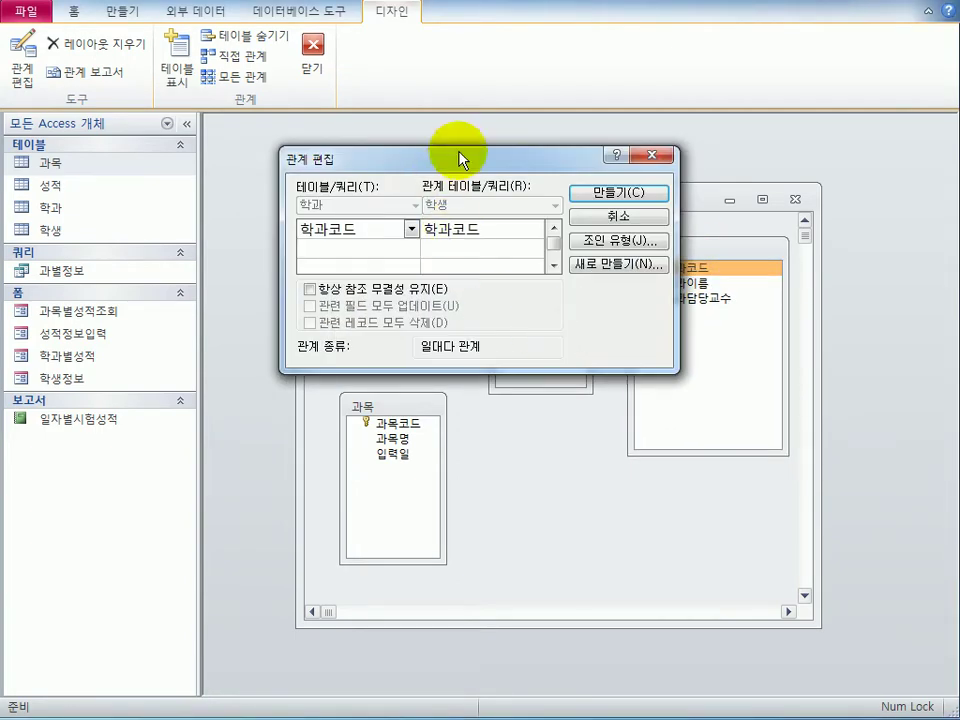
left_click_drag(461, 161, 583, 274)
left_click(517, 412)
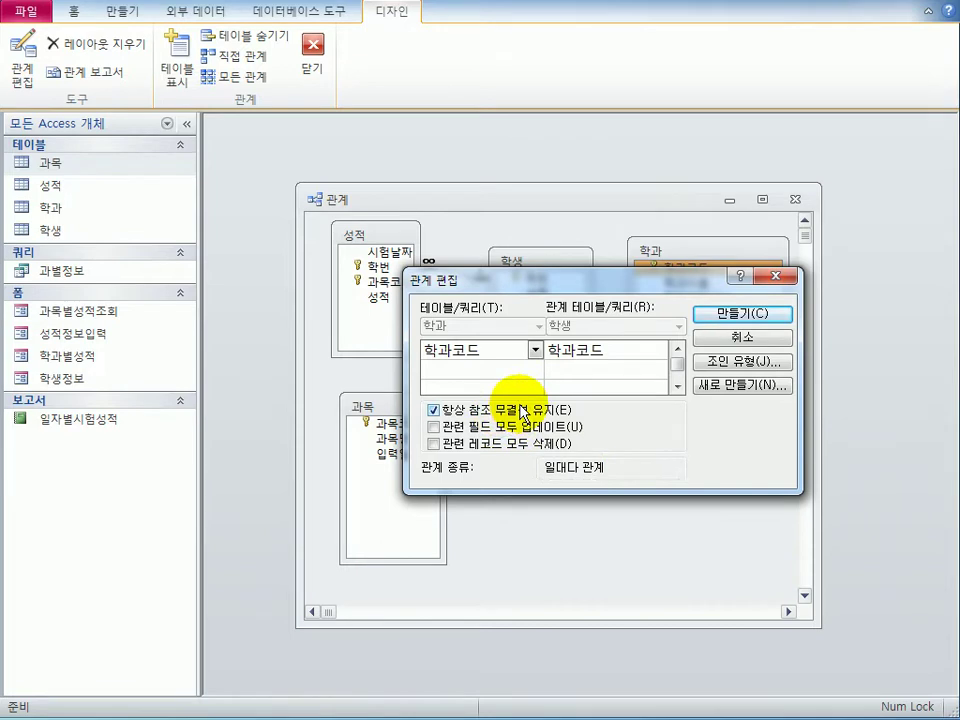
left_click(720, 316)
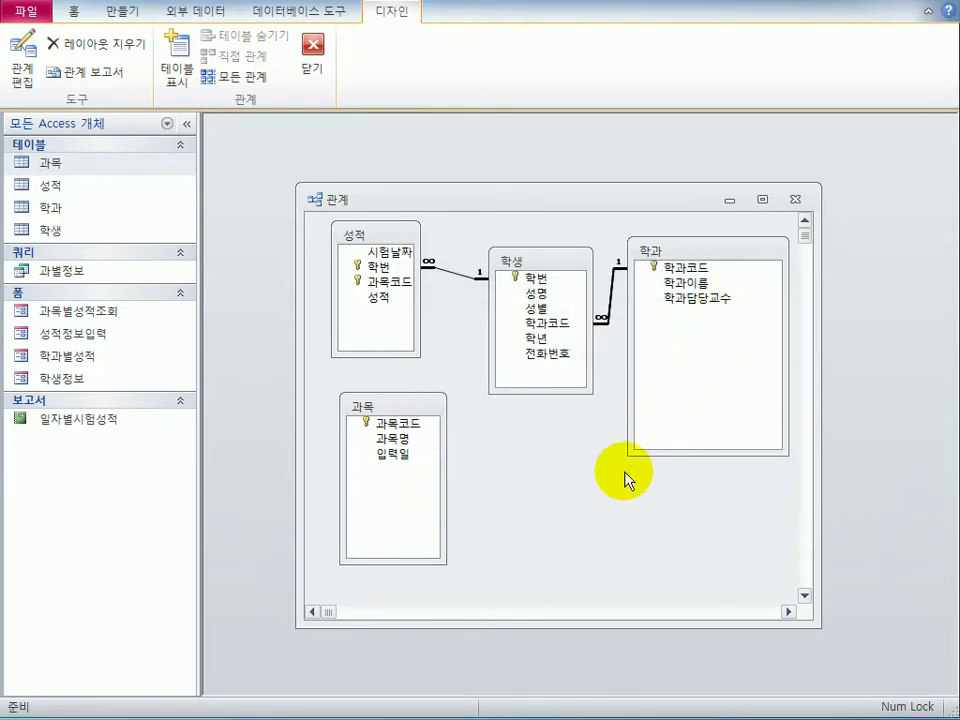
Close the Relationships window with its layout changes saved
left_click(795, 200)
left_click_drag(317, 443, 513, 320)
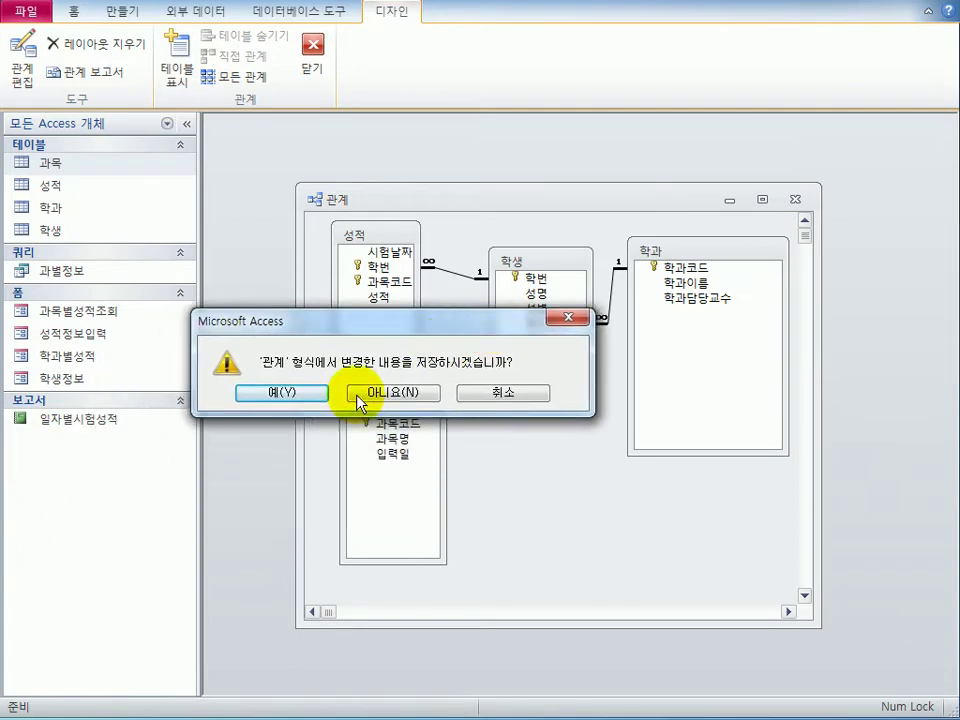
left_click(283, 393)
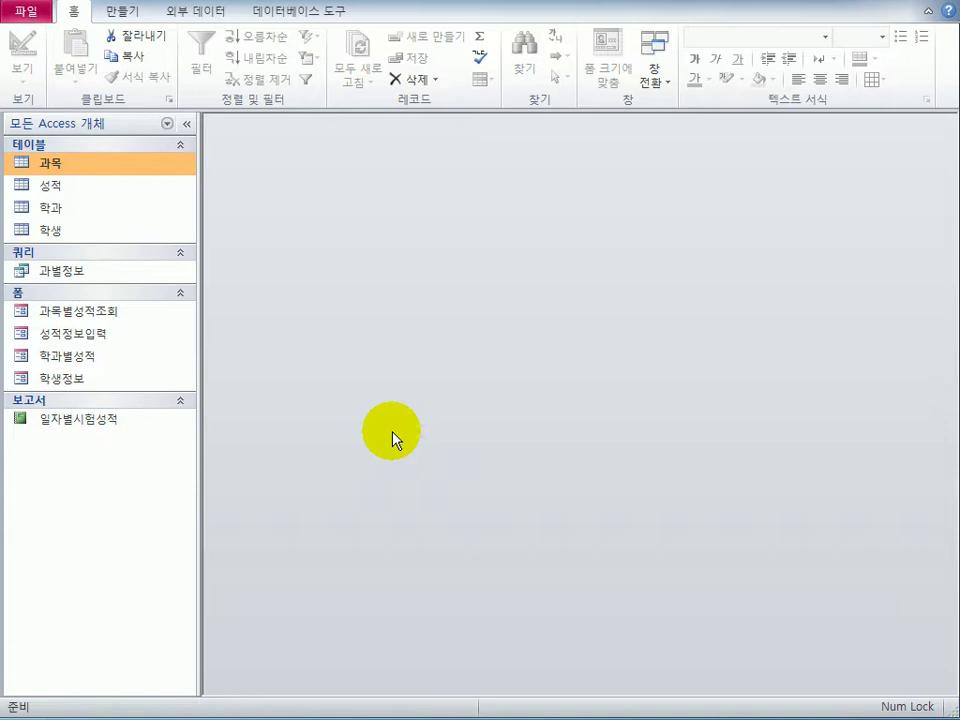
Open the 성적 table in design view and set the 과목코드 field's lookup display control to 콤보 상자
left_click(84, 193)
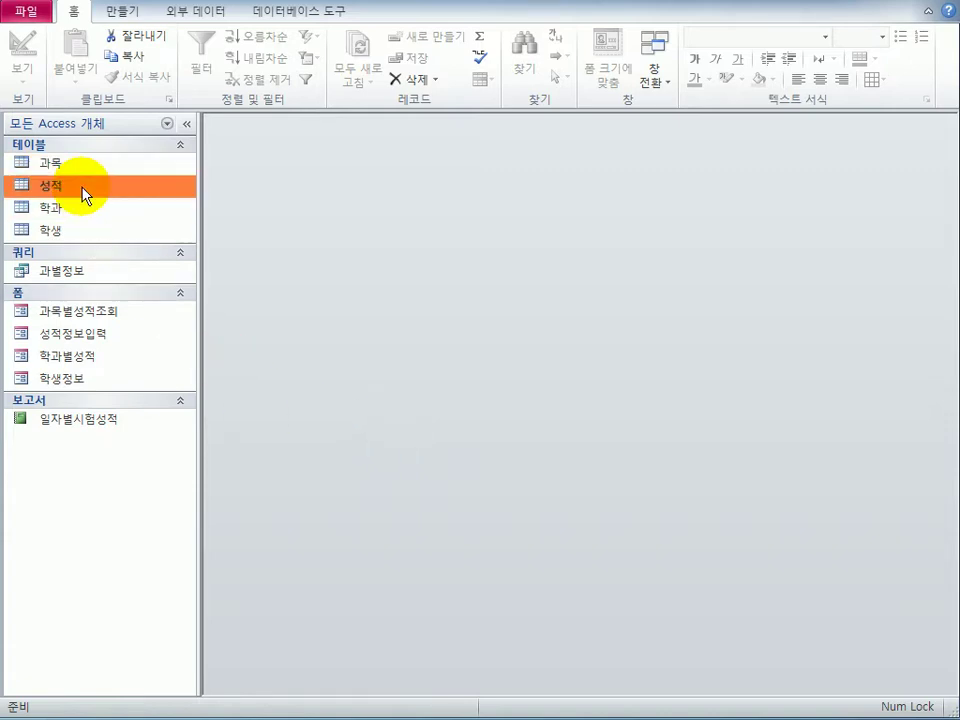
right_click(84, 193)
left_click(133, 221)
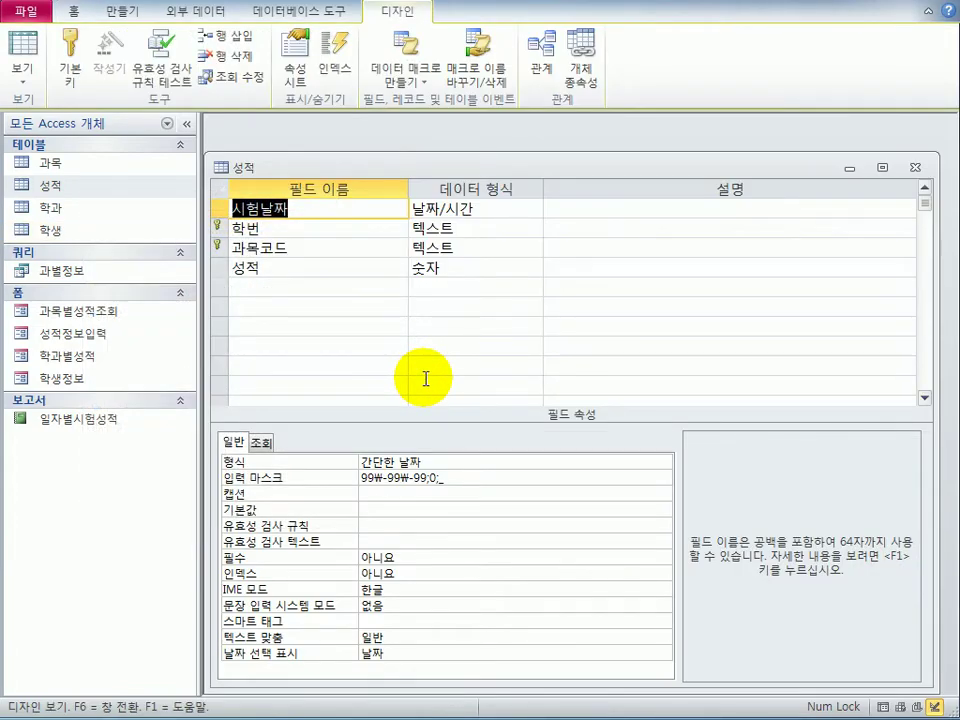
left_click(286, 250)
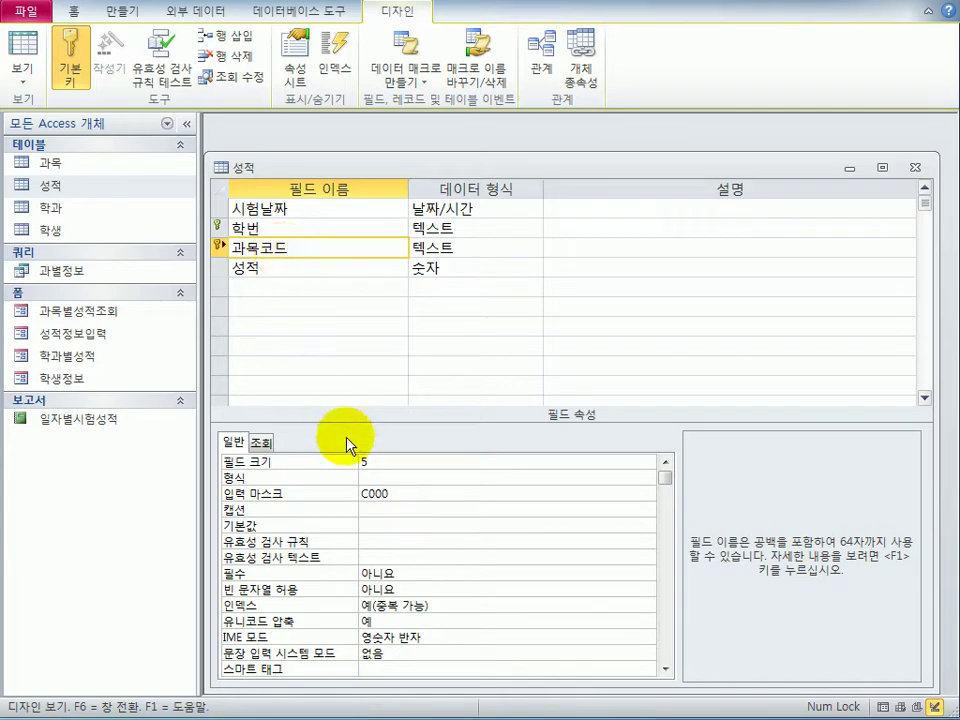
left_click(264, 442)
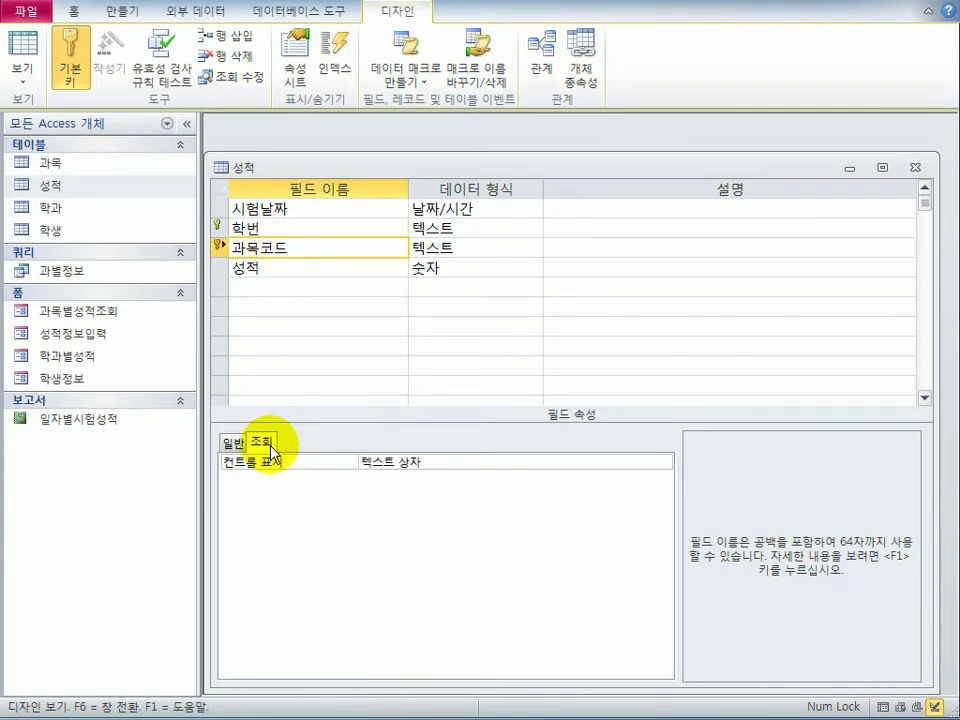
left_click(580, 461)
left_click(663, 463)
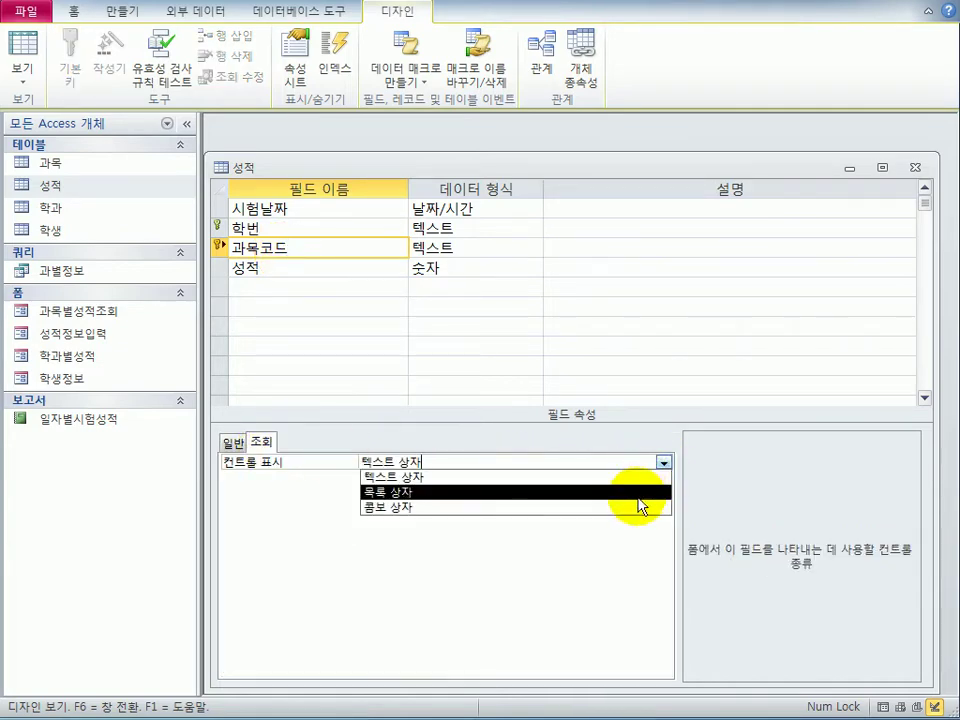
left_click(638, 511)
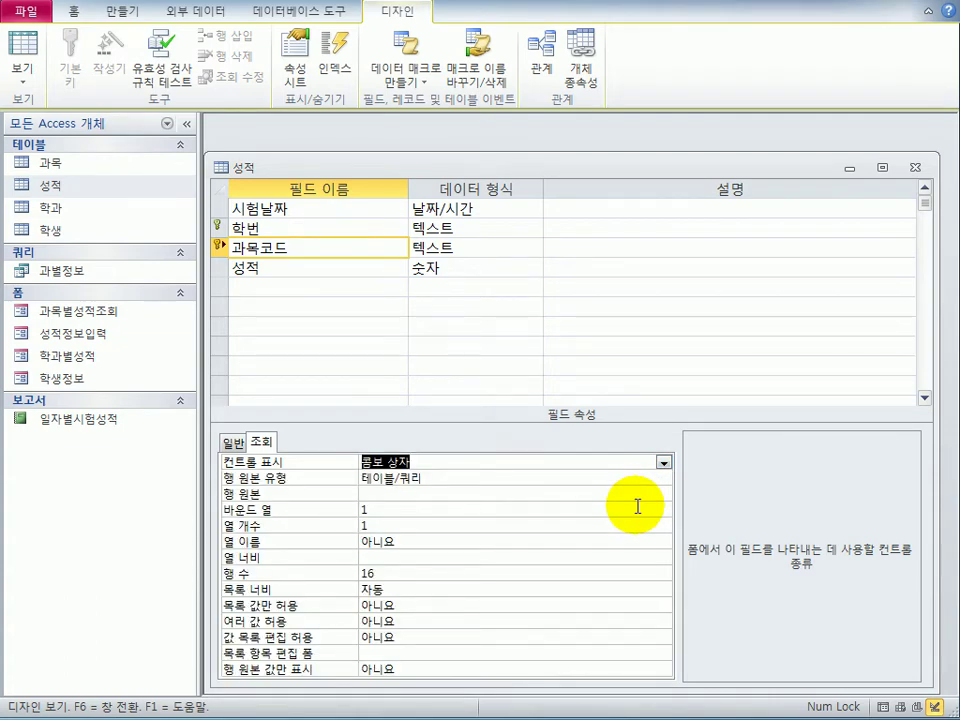
Build the combo box's row source query from the 과목 table's 과목코드 and 과목명 fields, saving the SQL to the property
left_click(476, 494)
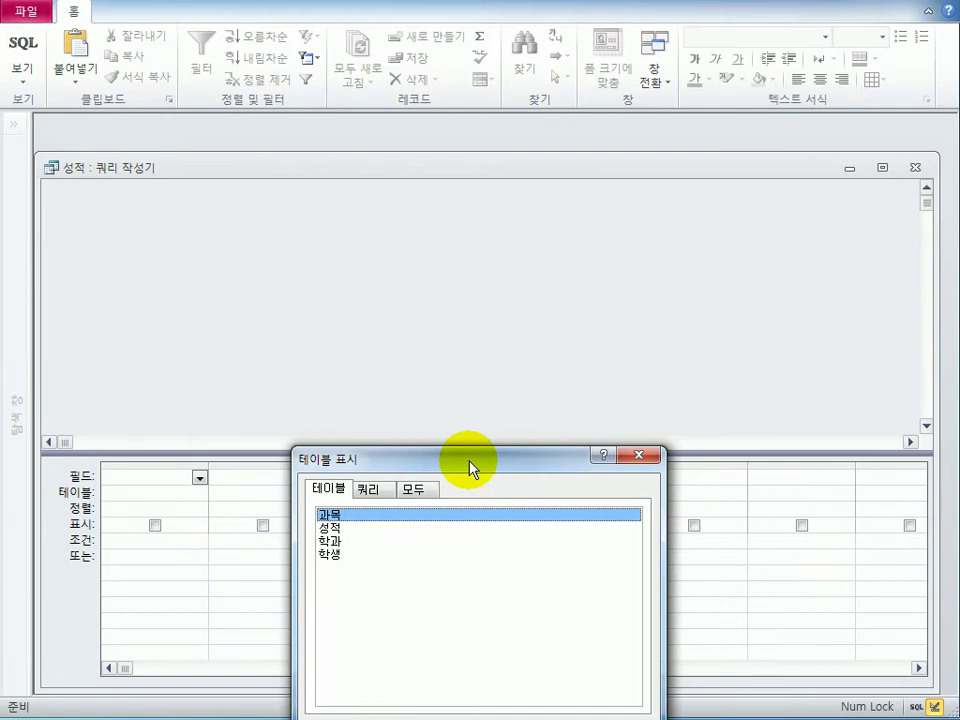
left_click_drag(467, 459, 560, 376)
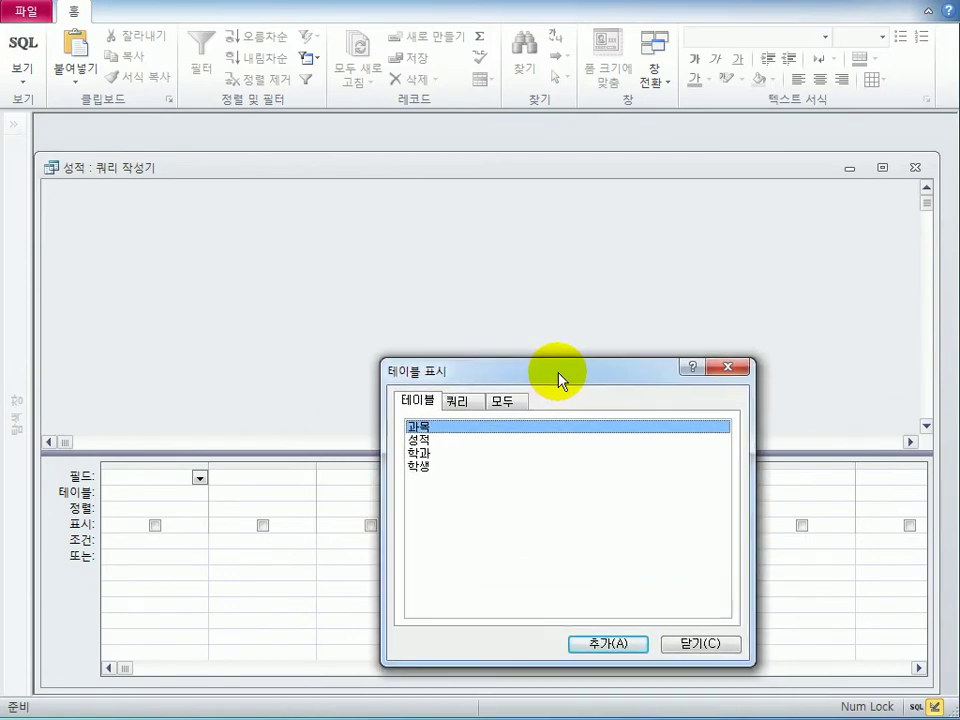
double_click(420, 427)
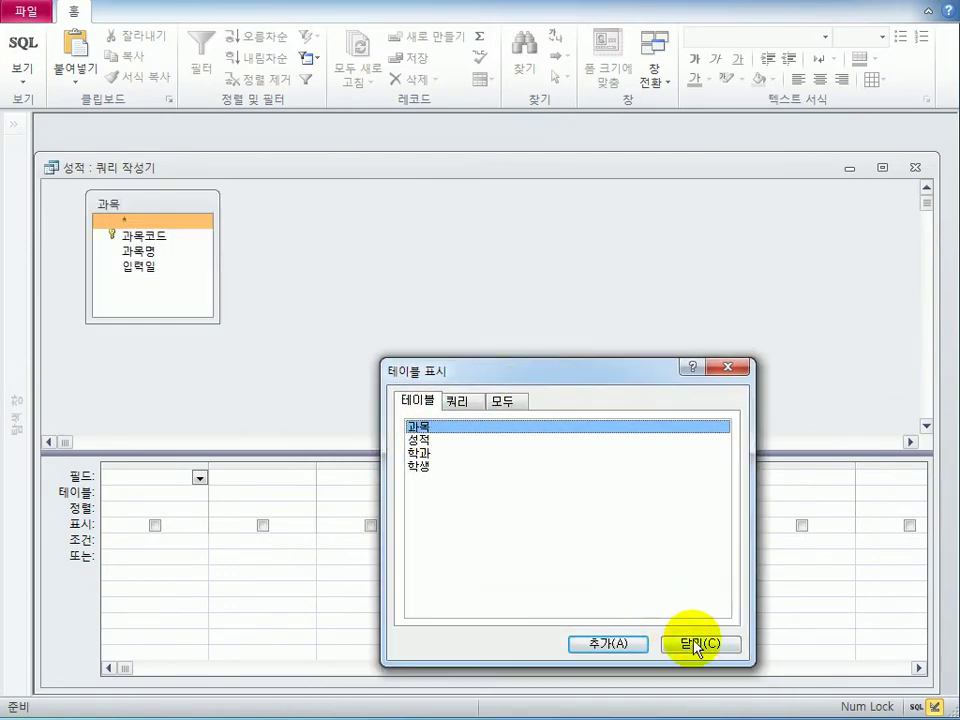
left_click(698, 644)
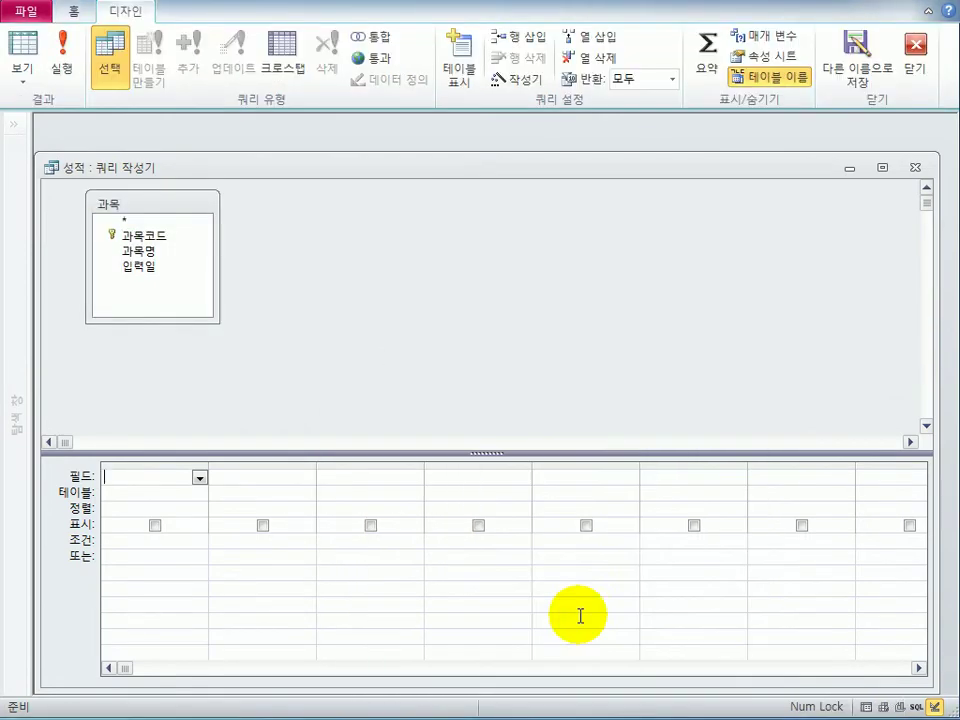
double_click(172, 240)
double_click(170, 252)
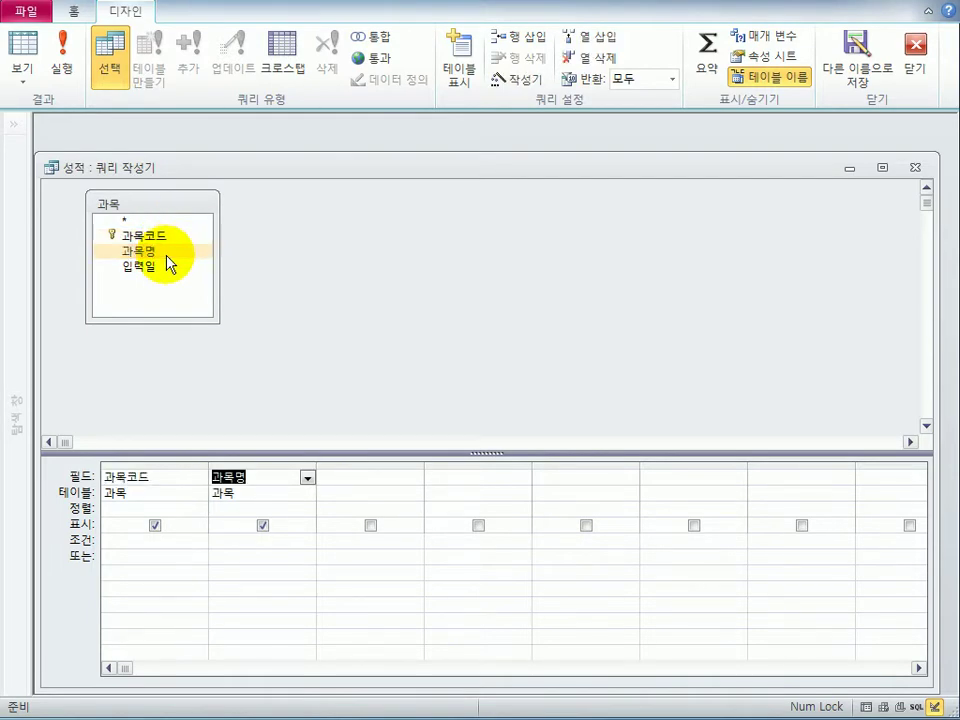
left_click(914, 168)
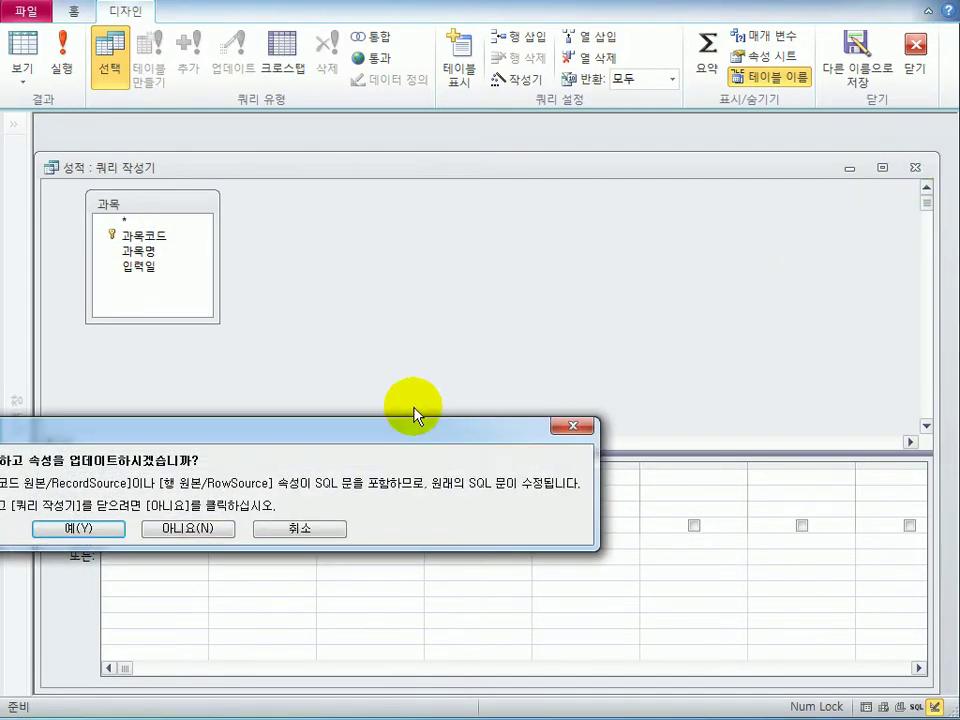
left_click_drag(394, 435, 628, 272)
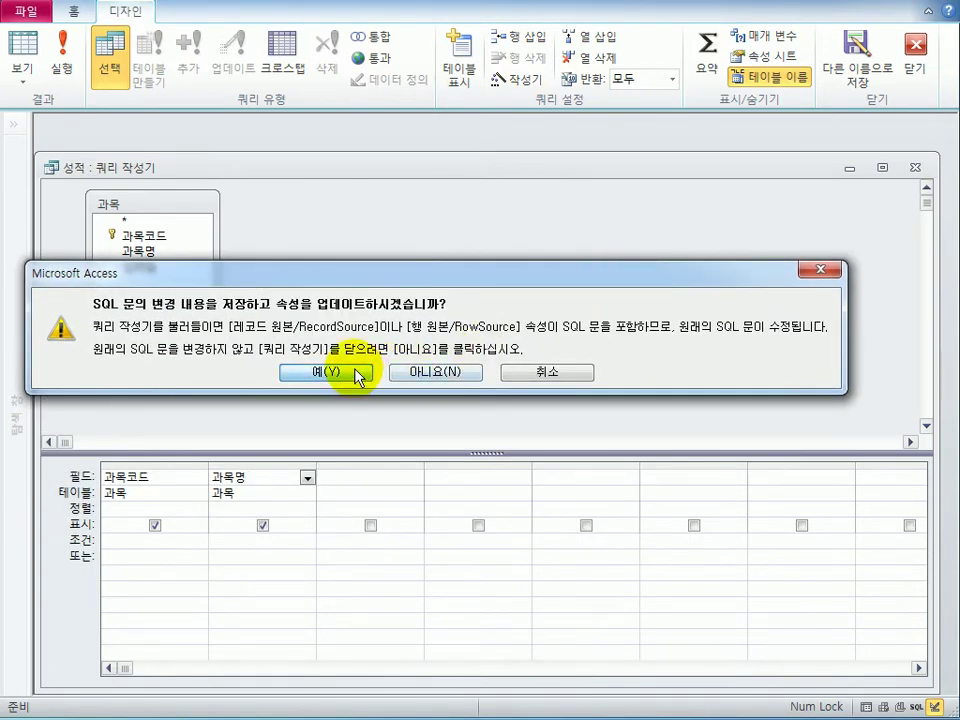
left_click(357, 375)
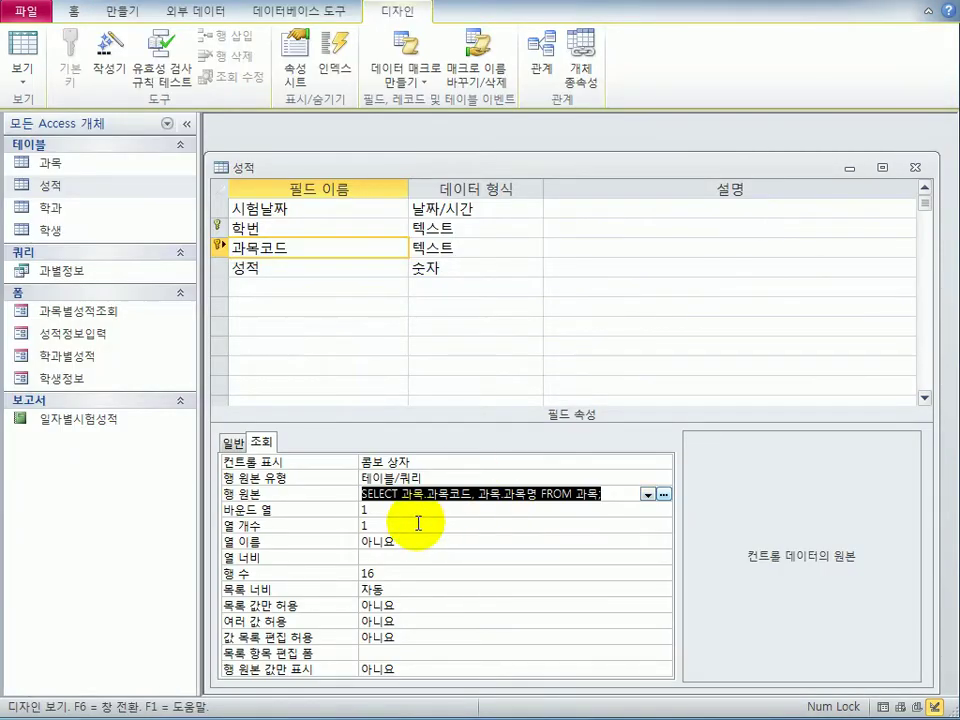
Set the 과목코드 lookup's column count to 2 and its column widths to 1.5;1.5
left_click(326, 524)
type("2")
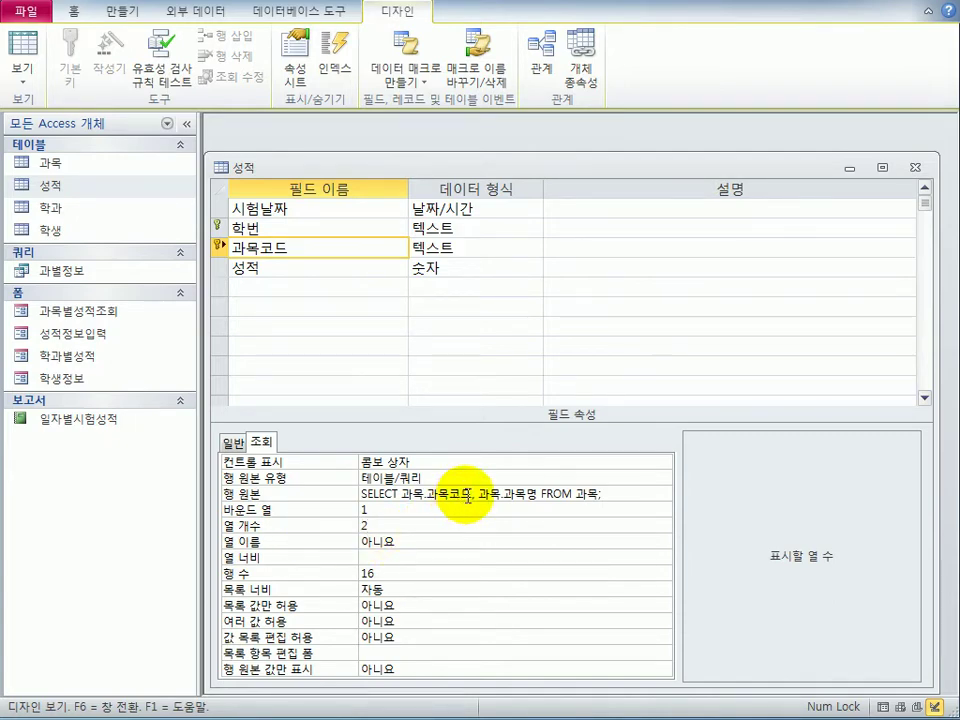
left_click(457, 499)
double_click(432, 497)
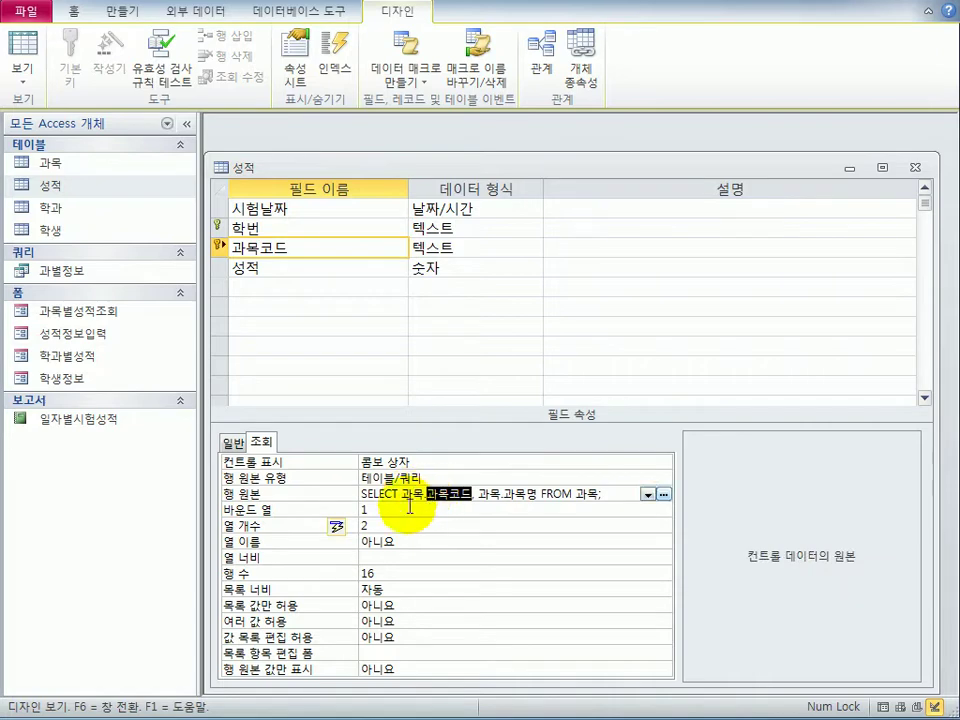
left_click(378, 511)
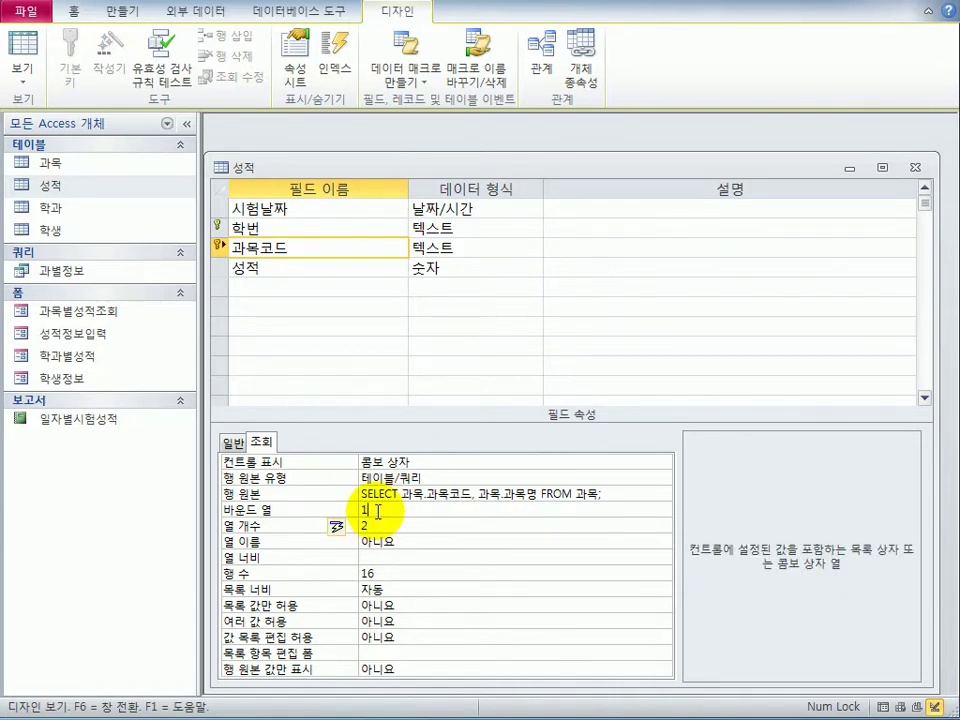
left_click(388, 558)
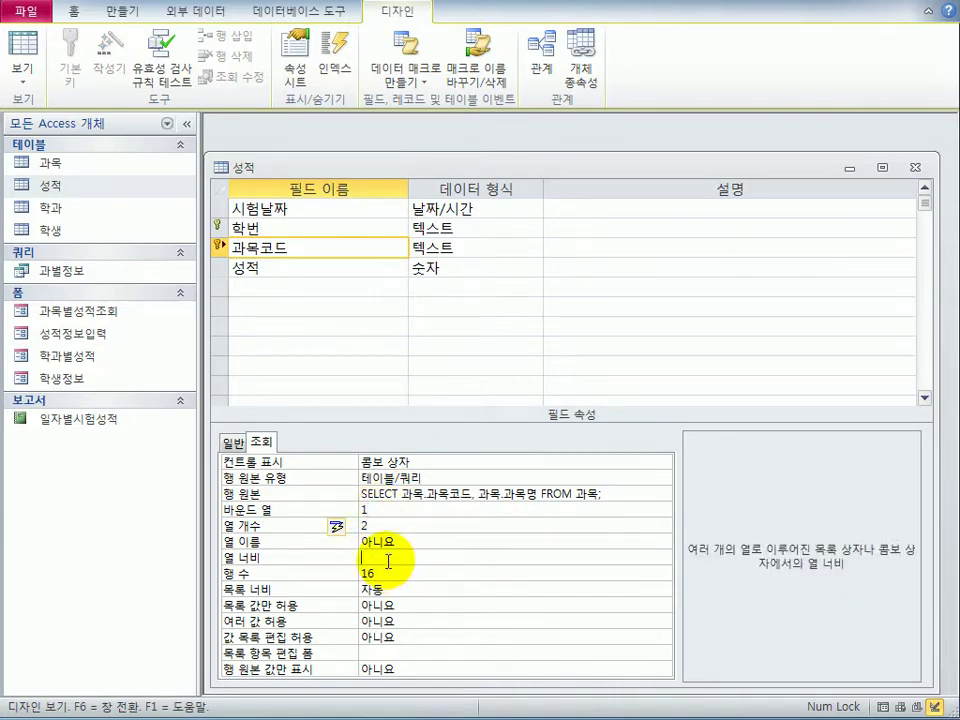
type("1.5;1.5")
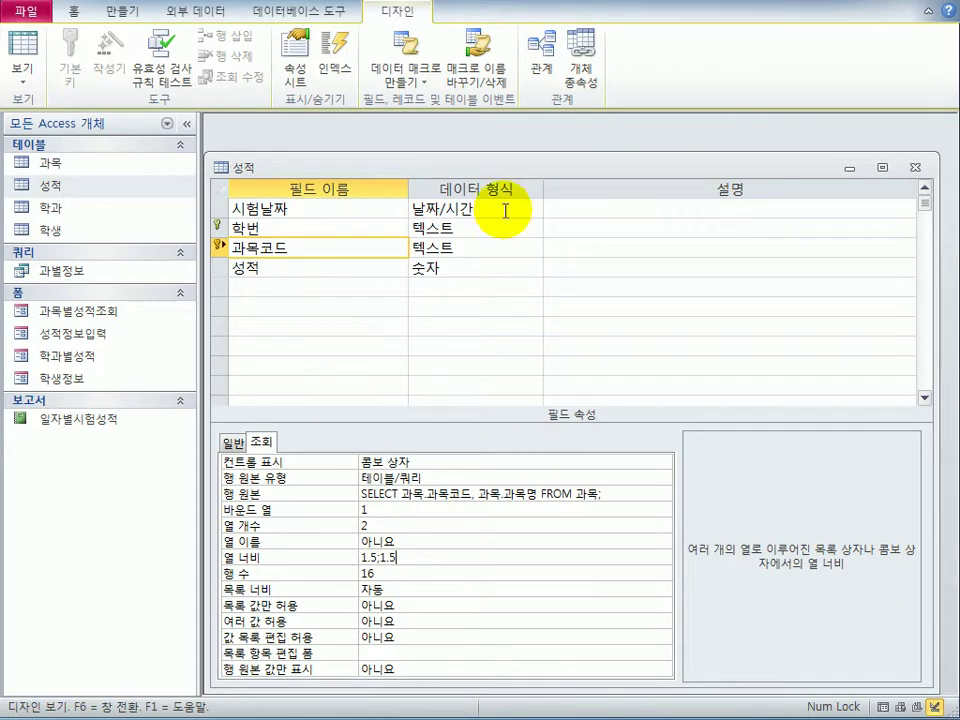
Save the 성적 table, switch it to datasheet view and check the 과목코드 drop-down list in the first record
left_click(26, 54)
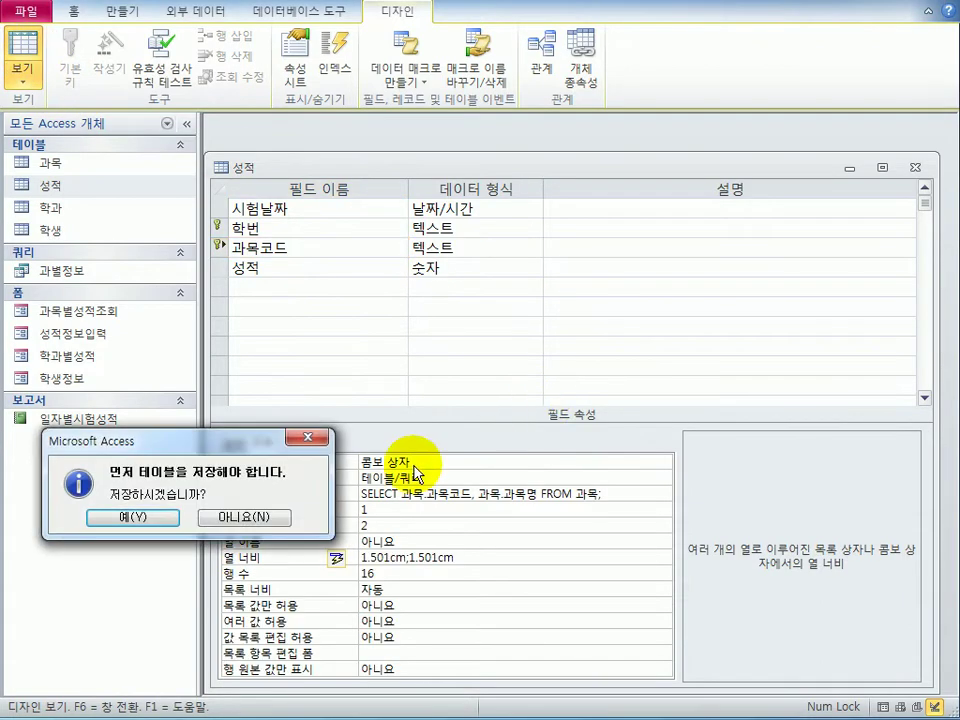
left_click(138, 519)
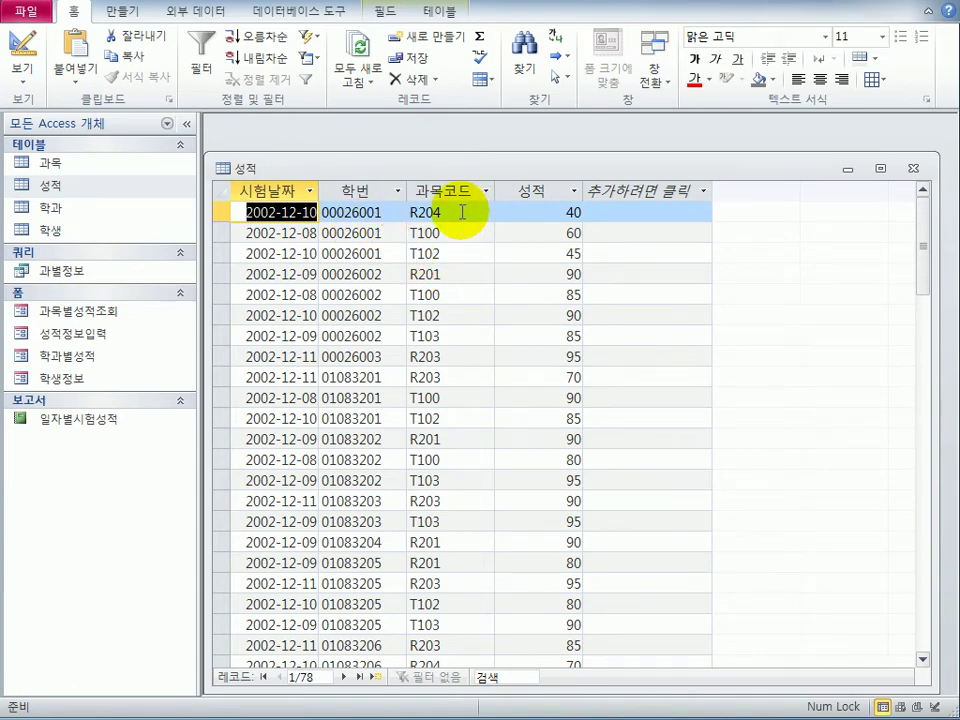
left_click(462, 211)
left_click(485, 212)
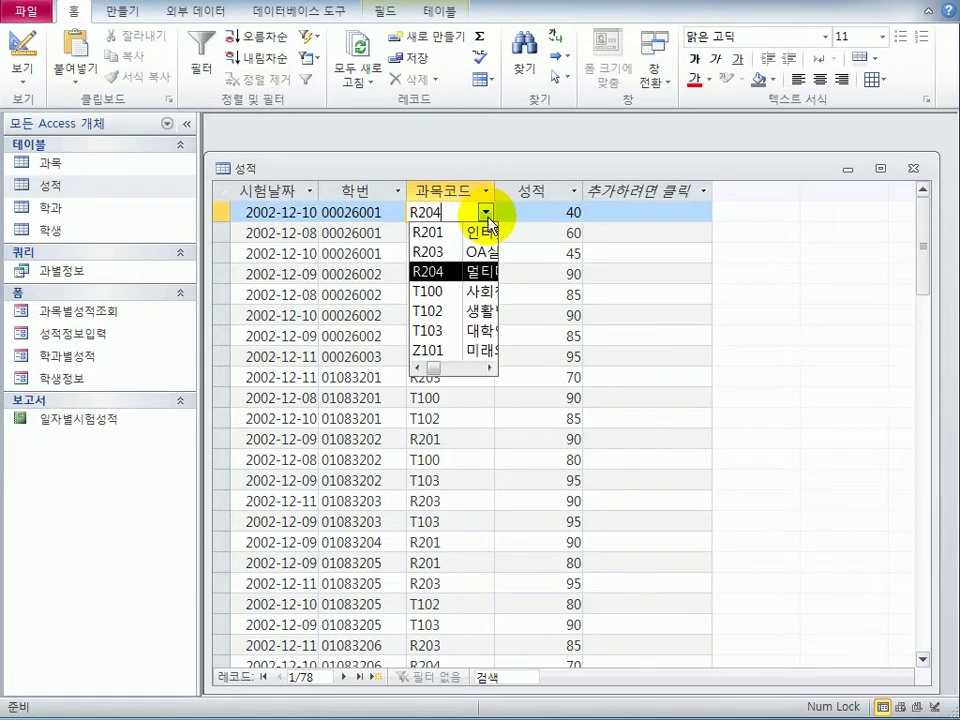
left_click_drag(457, 372, 440, 376)
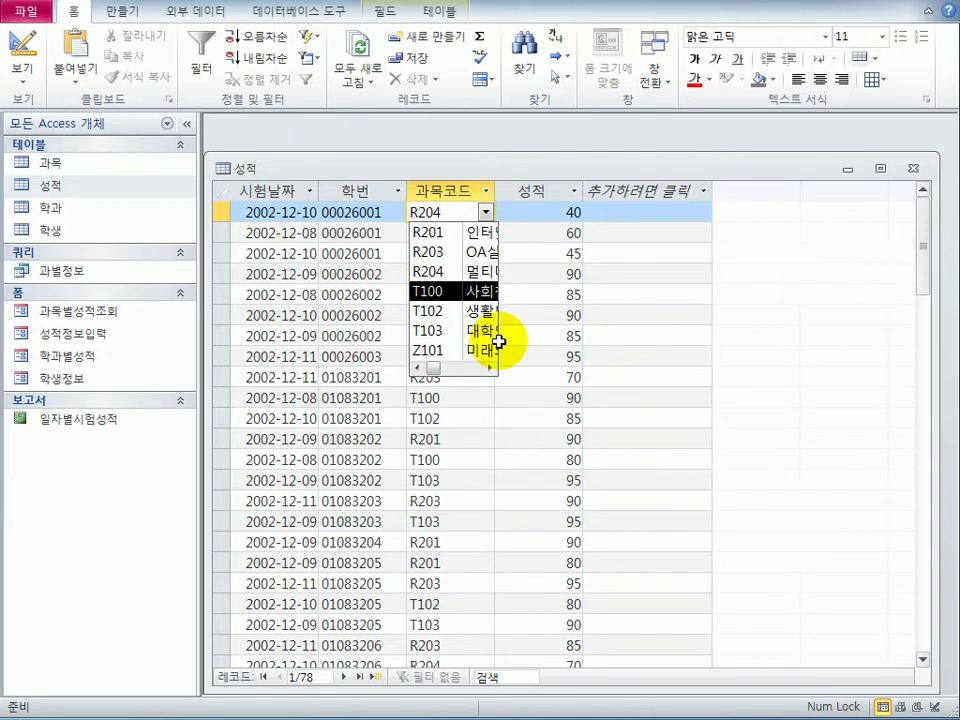
Close the 성적 table and open the 성적정보입력 form in design view
left_click(913, 168)
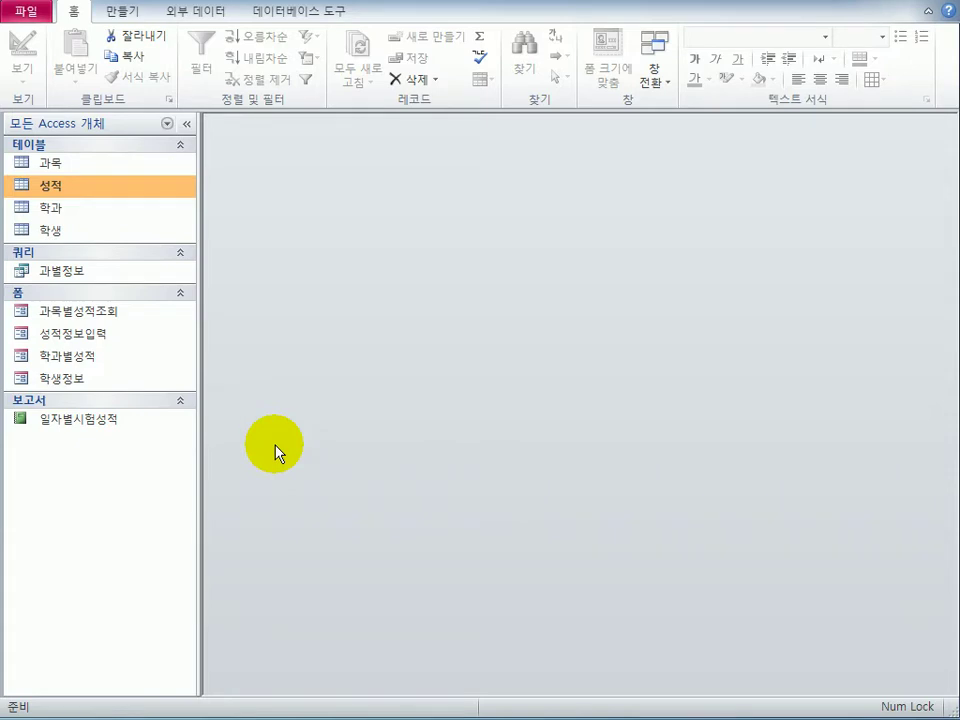
left_click(101, 340)
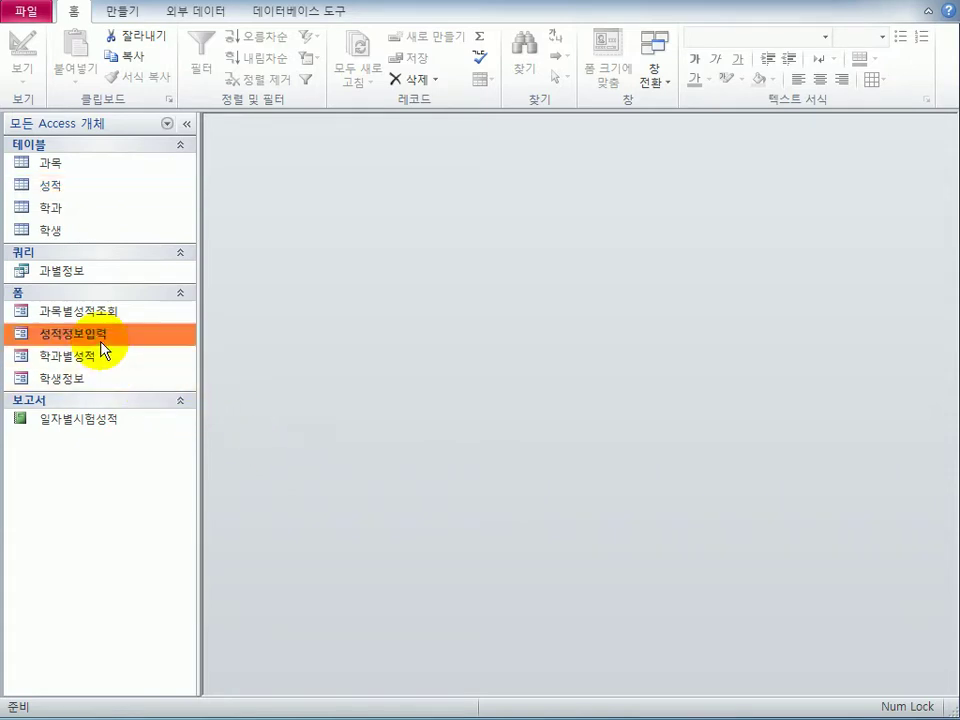
right_click(103, 342)
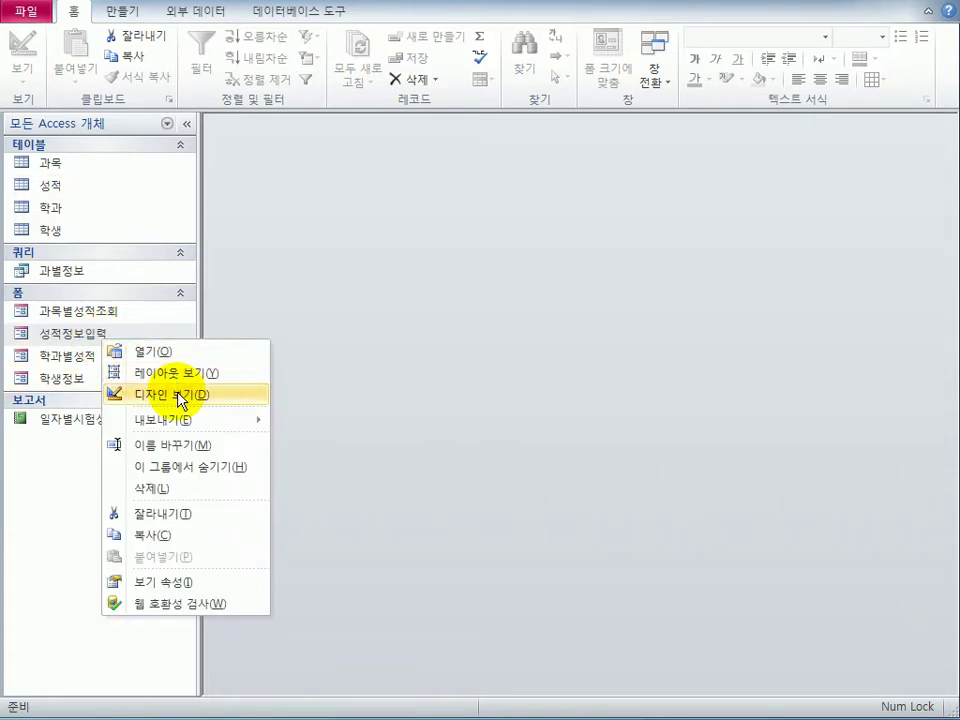
left_click(182, 393)
left_click_drag(446, 268, 356, 189)
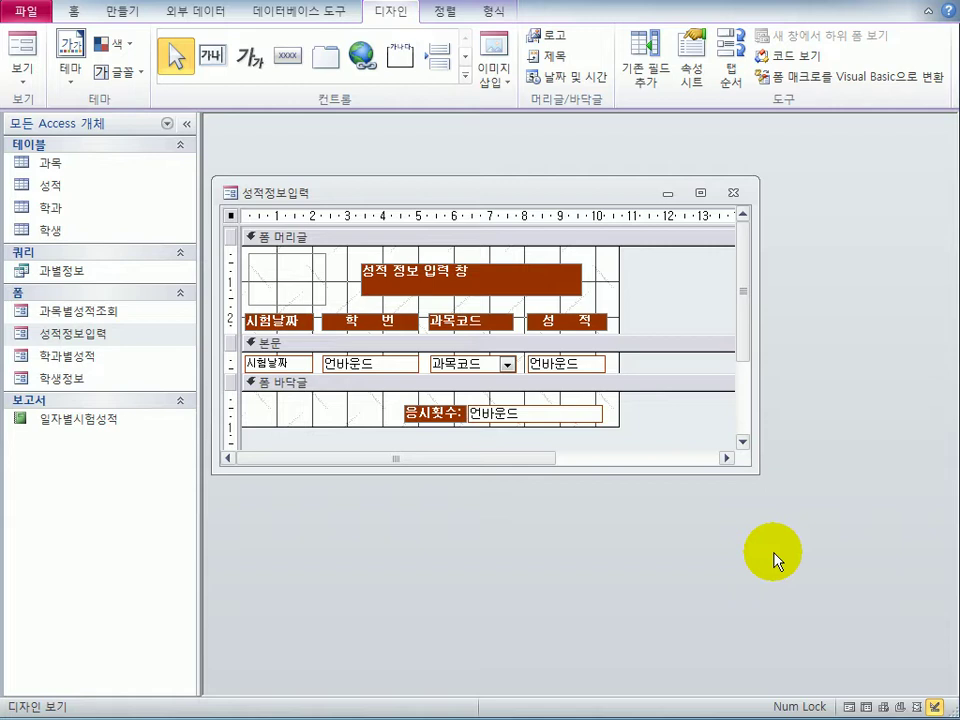
Set the picture of the empty image control in the form header to the file 작업.gif from the 기출문제 folder
left_click(300, 298)
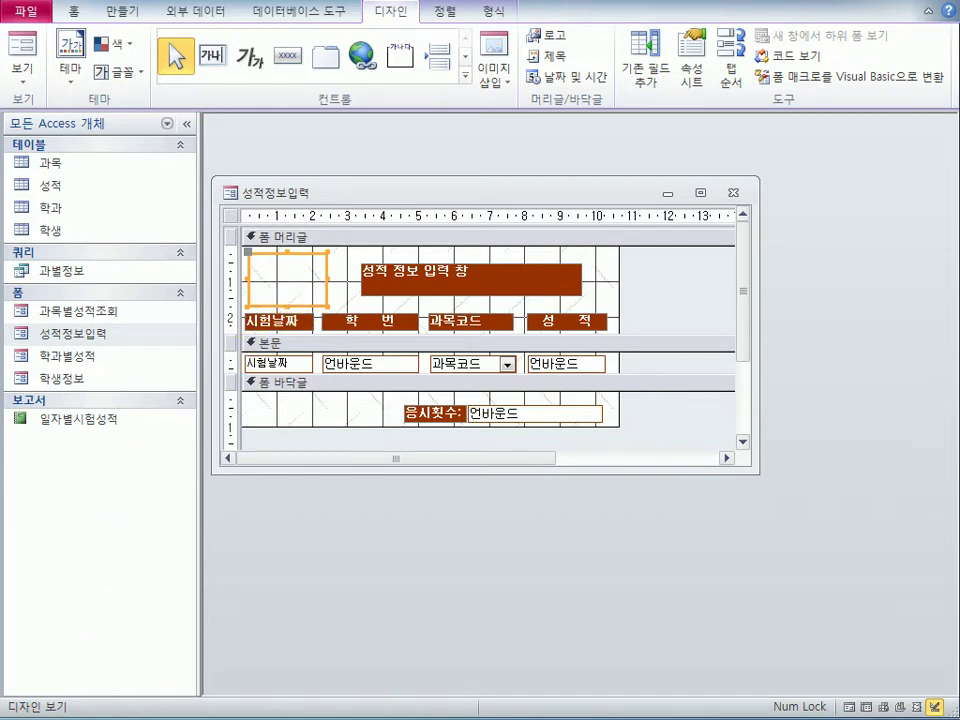
left_click(692, 60)
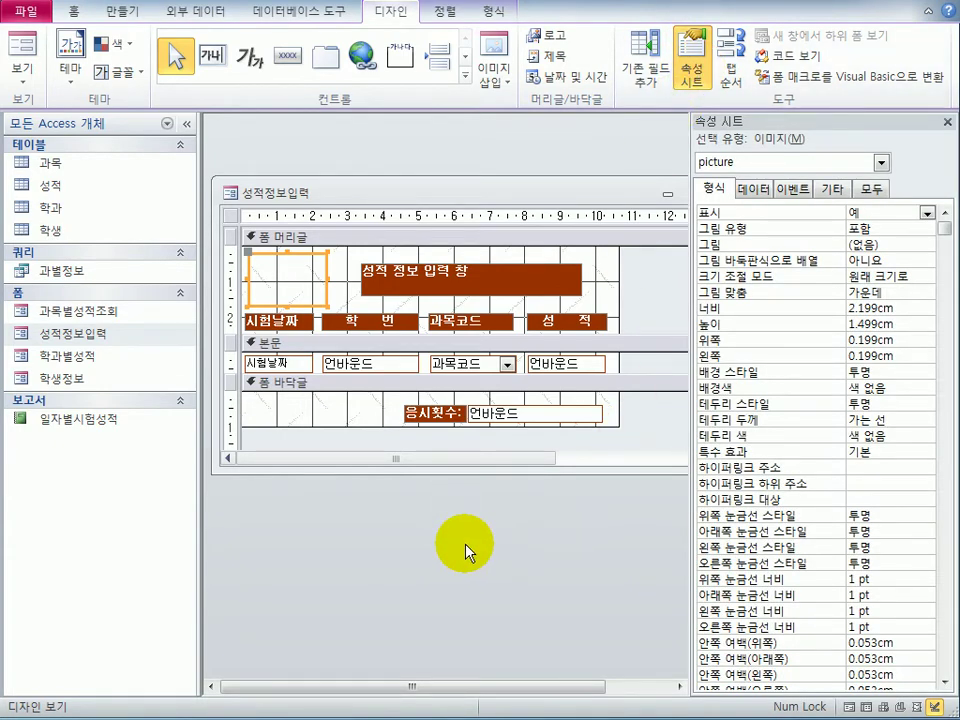
left_click(880, 244)
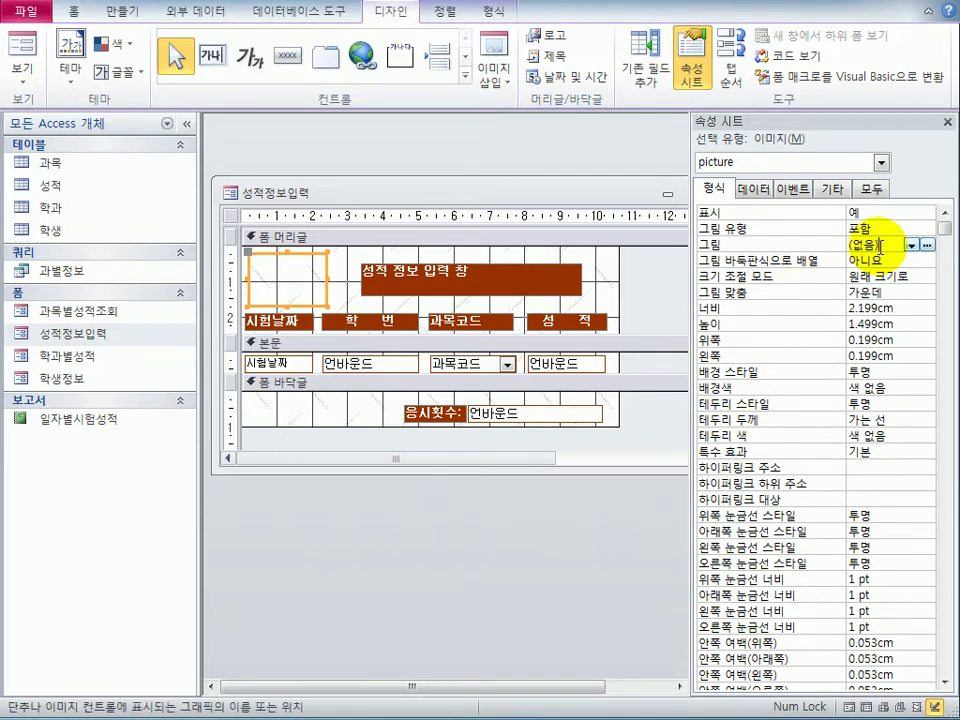
left_click(926, 244)
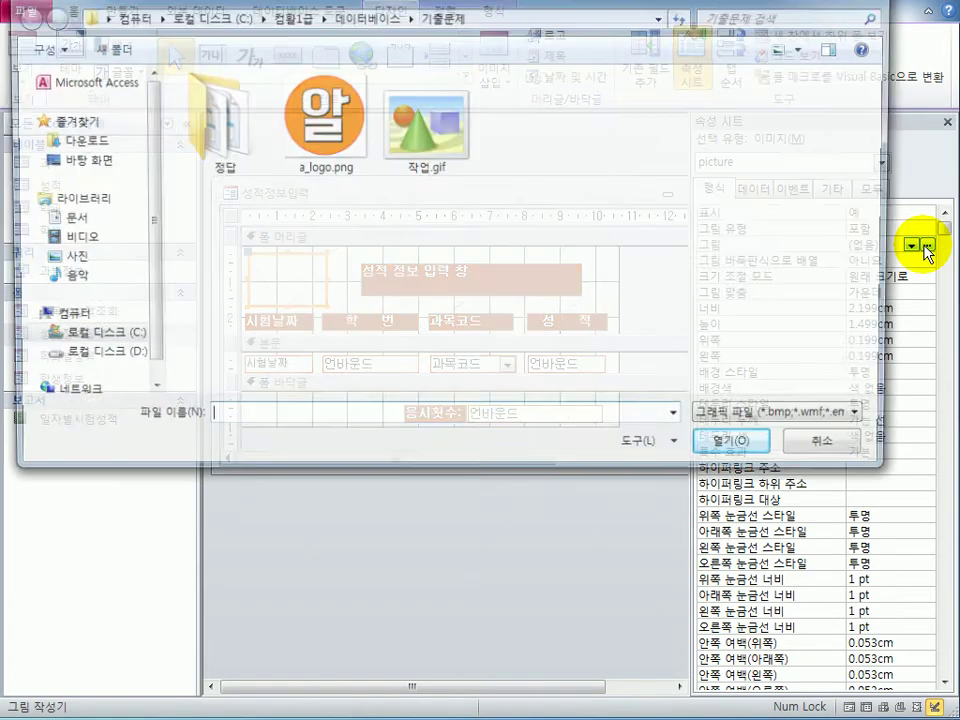
left_click_drag(395, 1, 429, 109)
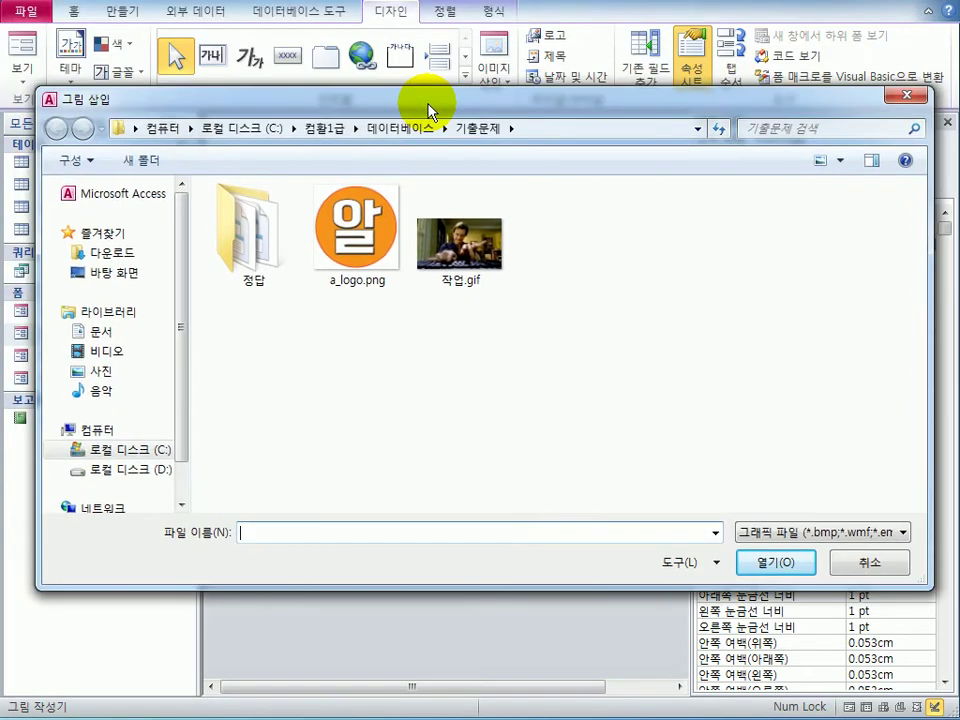
left_click(486, 253)
left_click(757, 566)
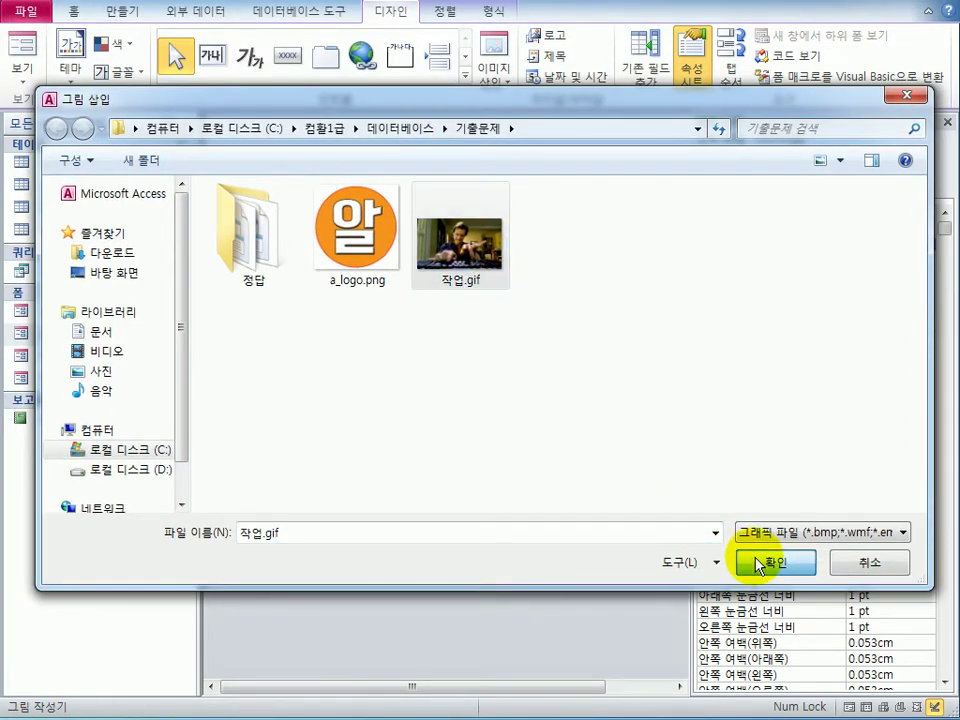